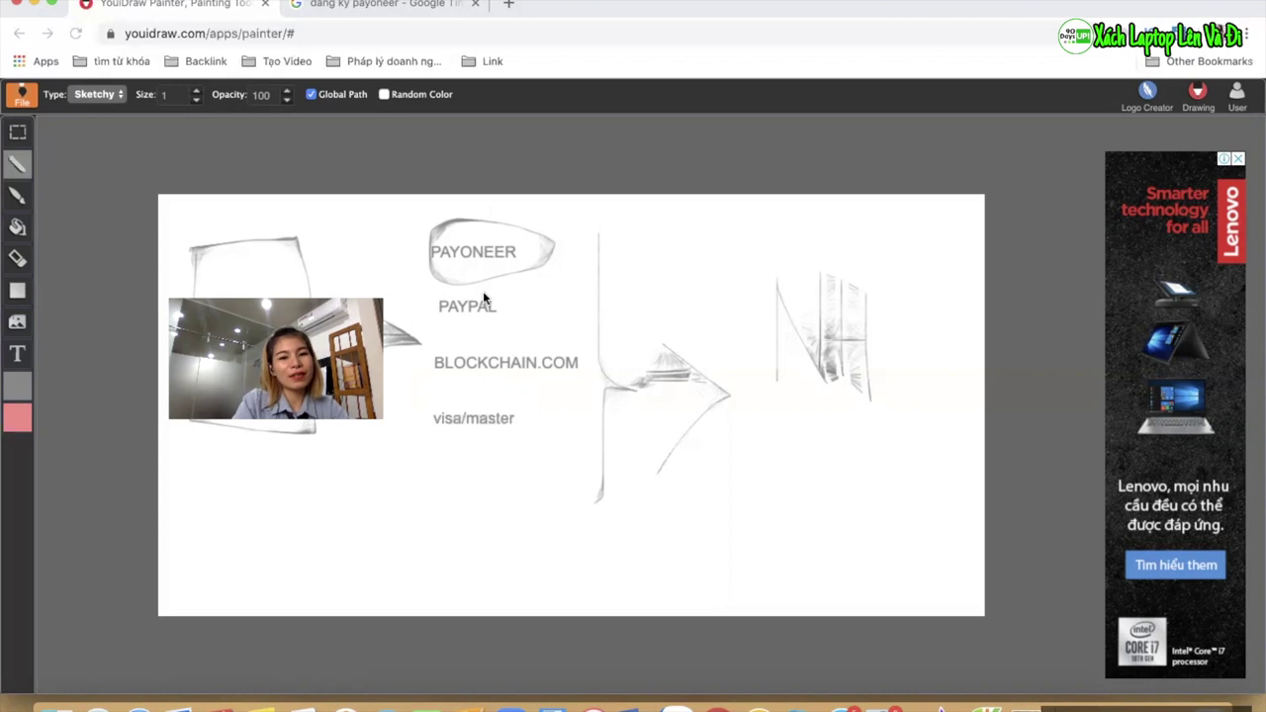
# Go to tomatohuong.com/po in a new Chrome tab, correcting the address autocompletion
pyautogui.click(508, 4)
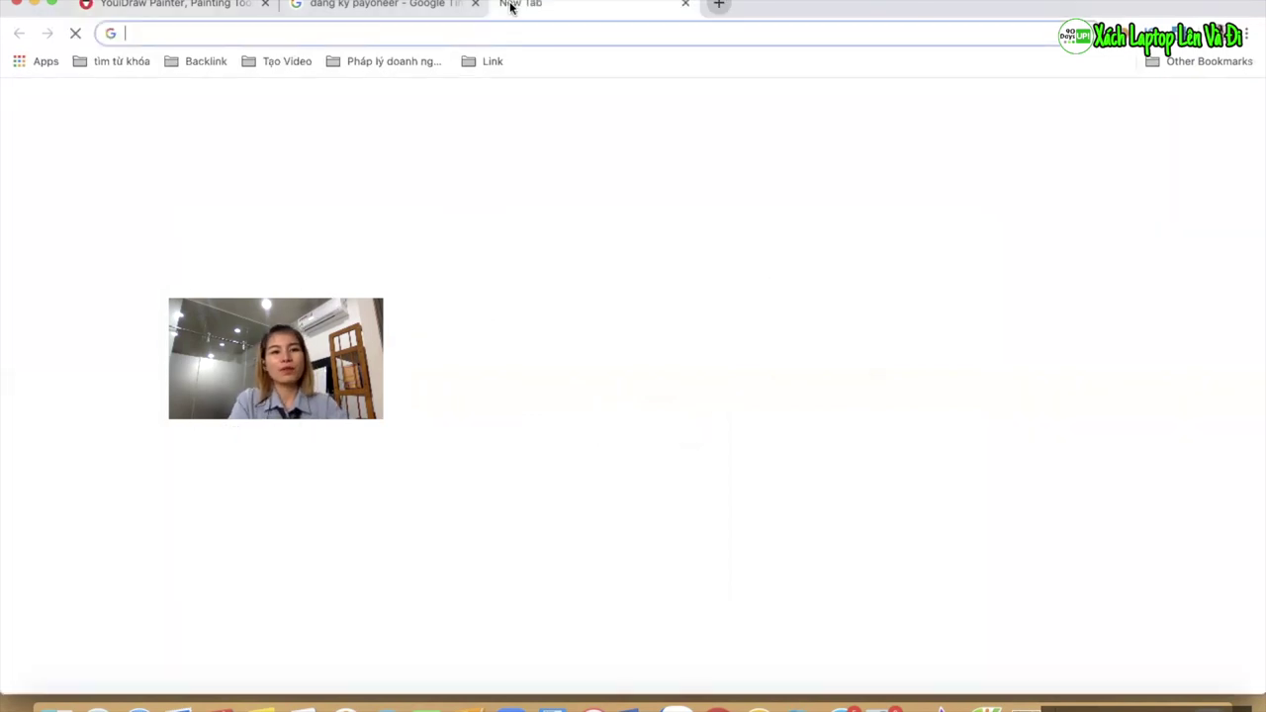
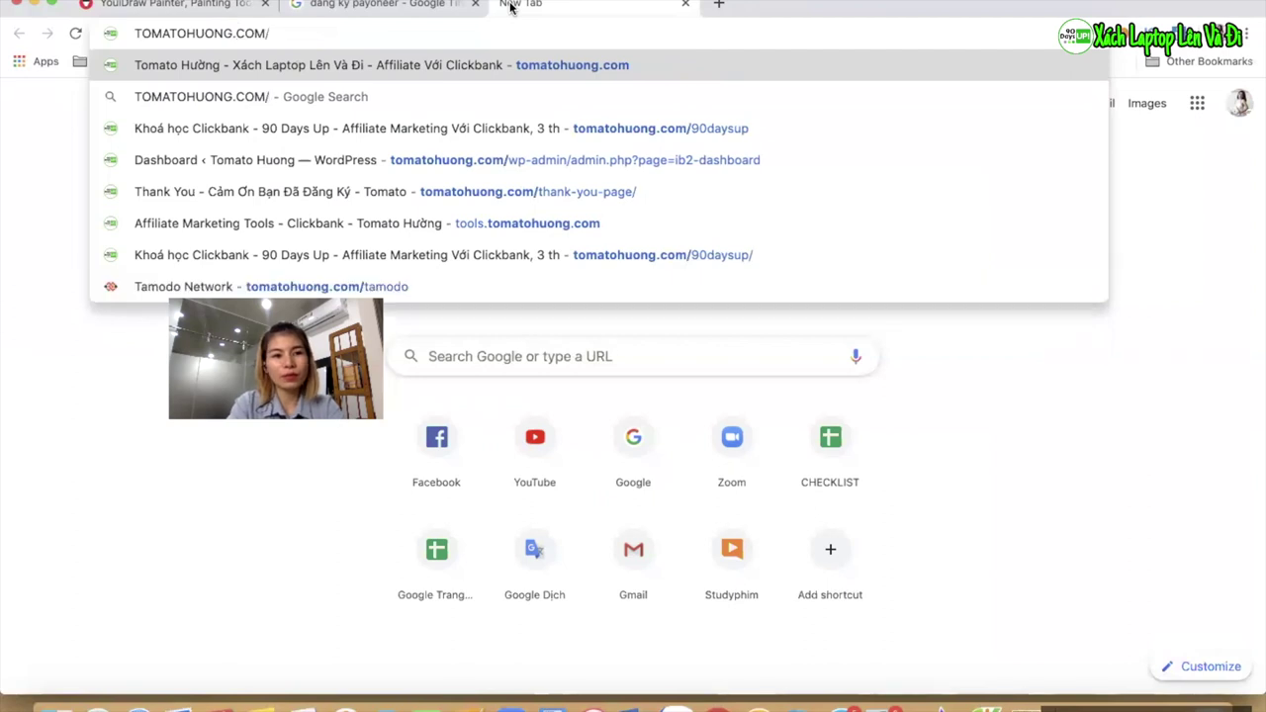
pyautogui.press('Return')
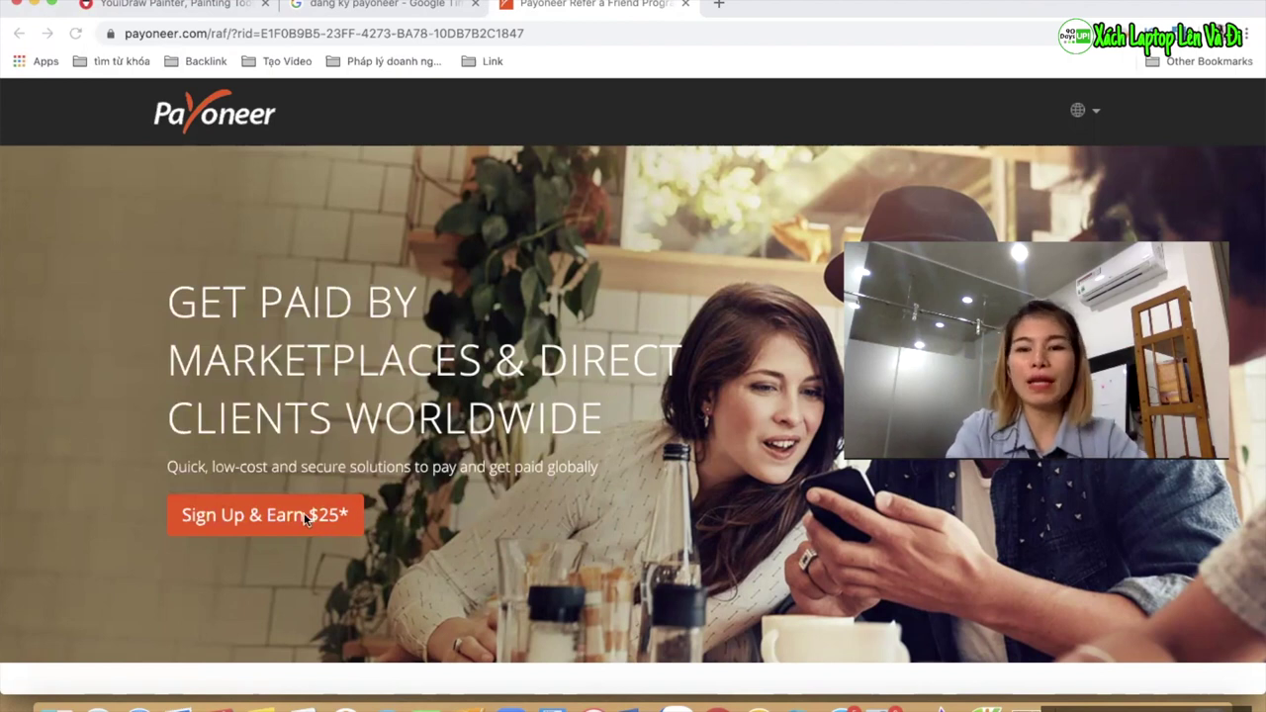
# Start the 'Sign Up & Earn $25*' registration to reach the Getting Started form
pyautogui.click(301, 525)
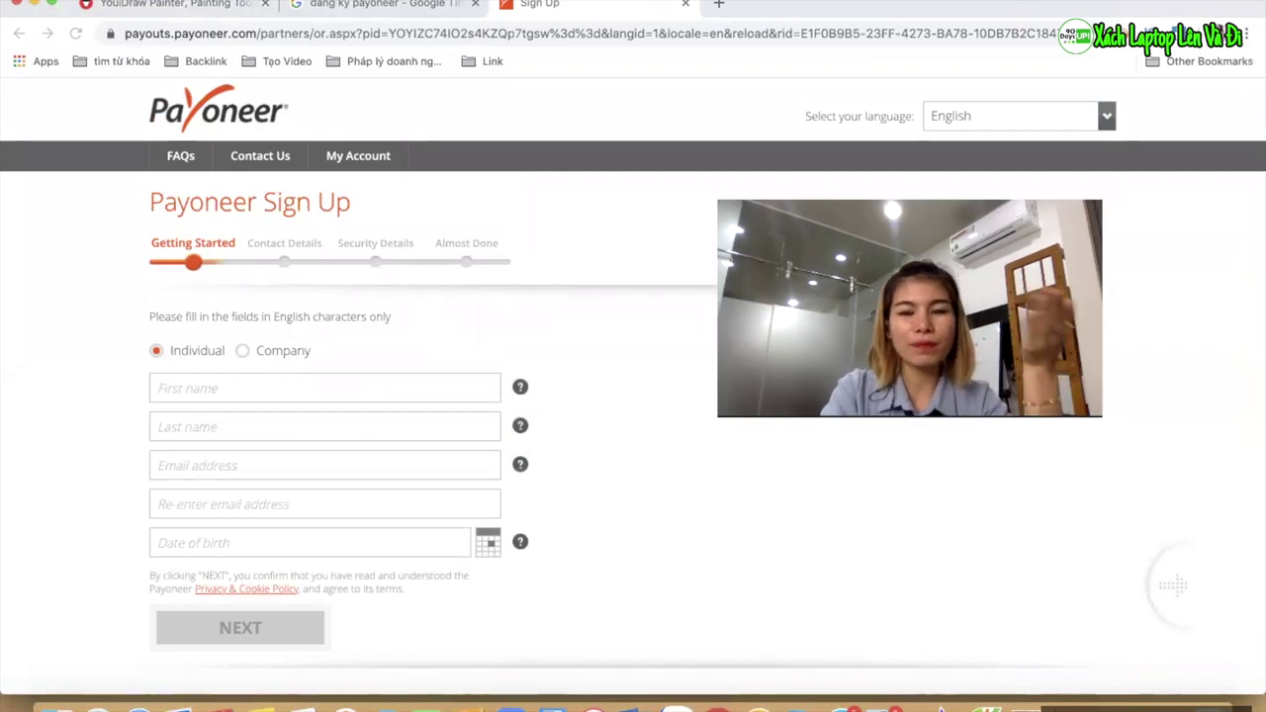
pyautogui.scroll(-2, 372, 387)
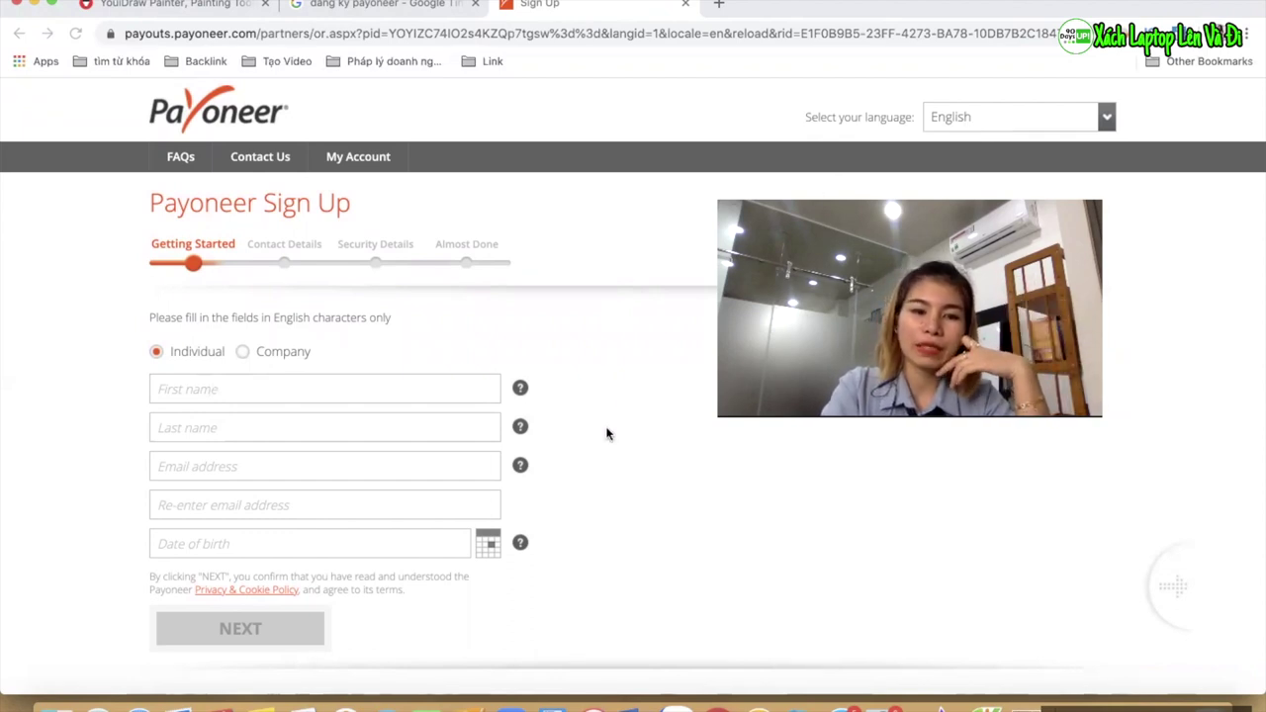
# Enter the applicant's first name and last name, accepting the autofilled last name
pyautogui.click(259, 389)
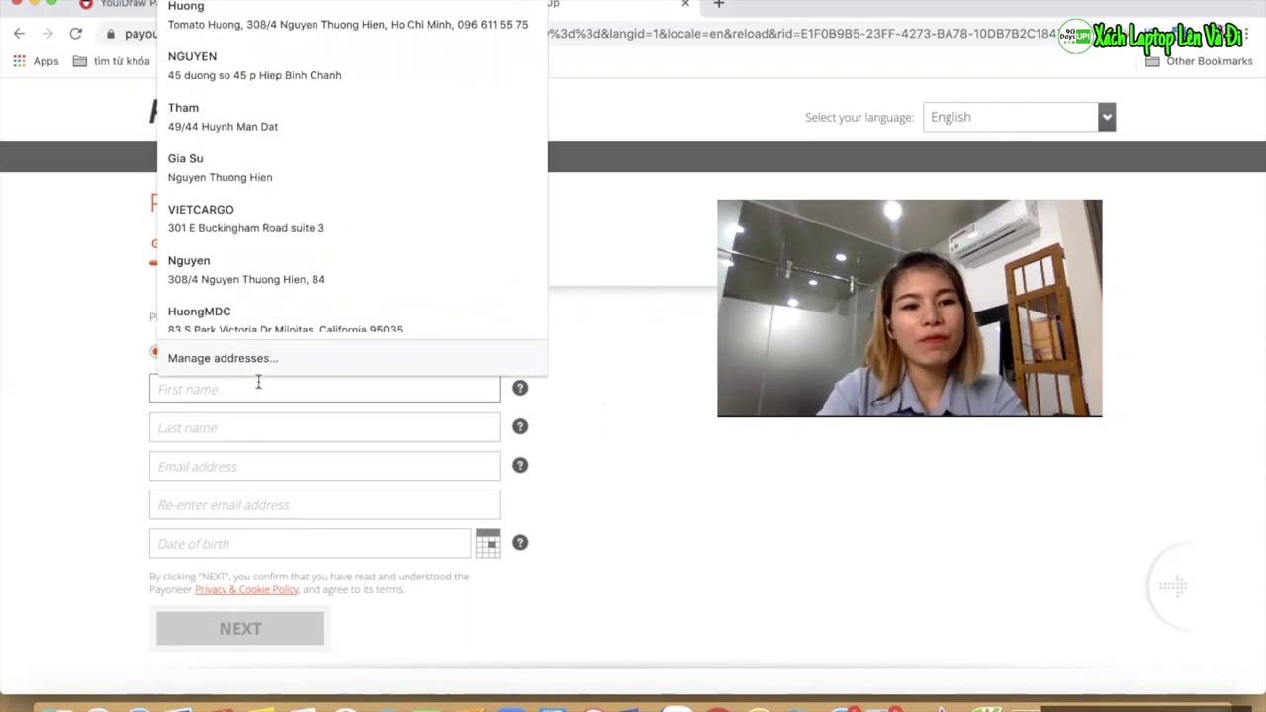
pyautogui.click(123, 425)
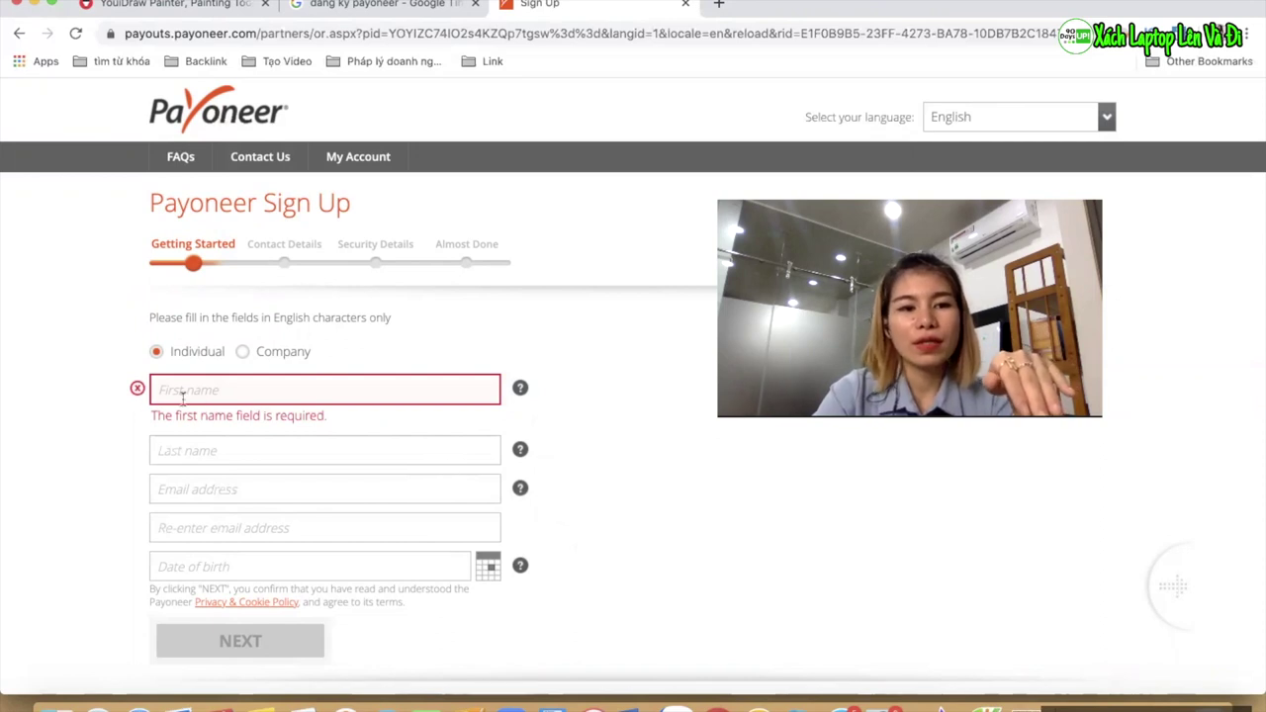
pyautogui.click(186, 450)
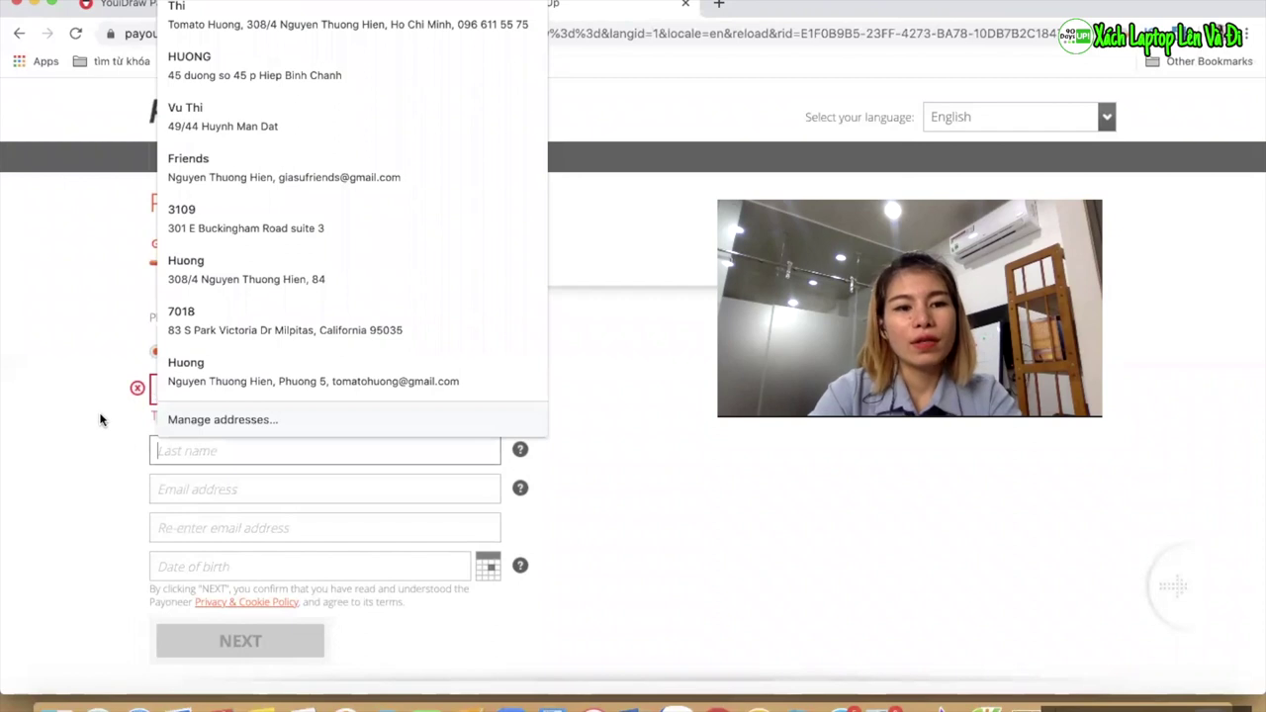
pyautogui.click(69, 254)
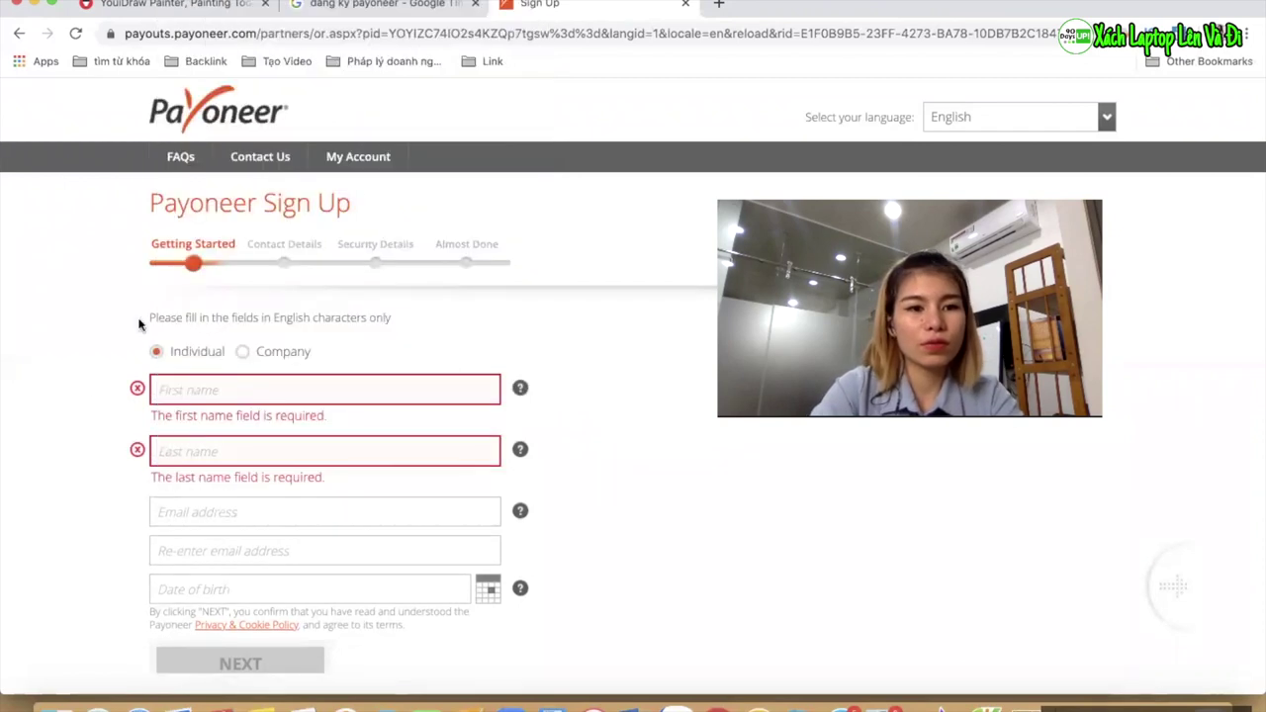
pyautogui.click(175, 387)
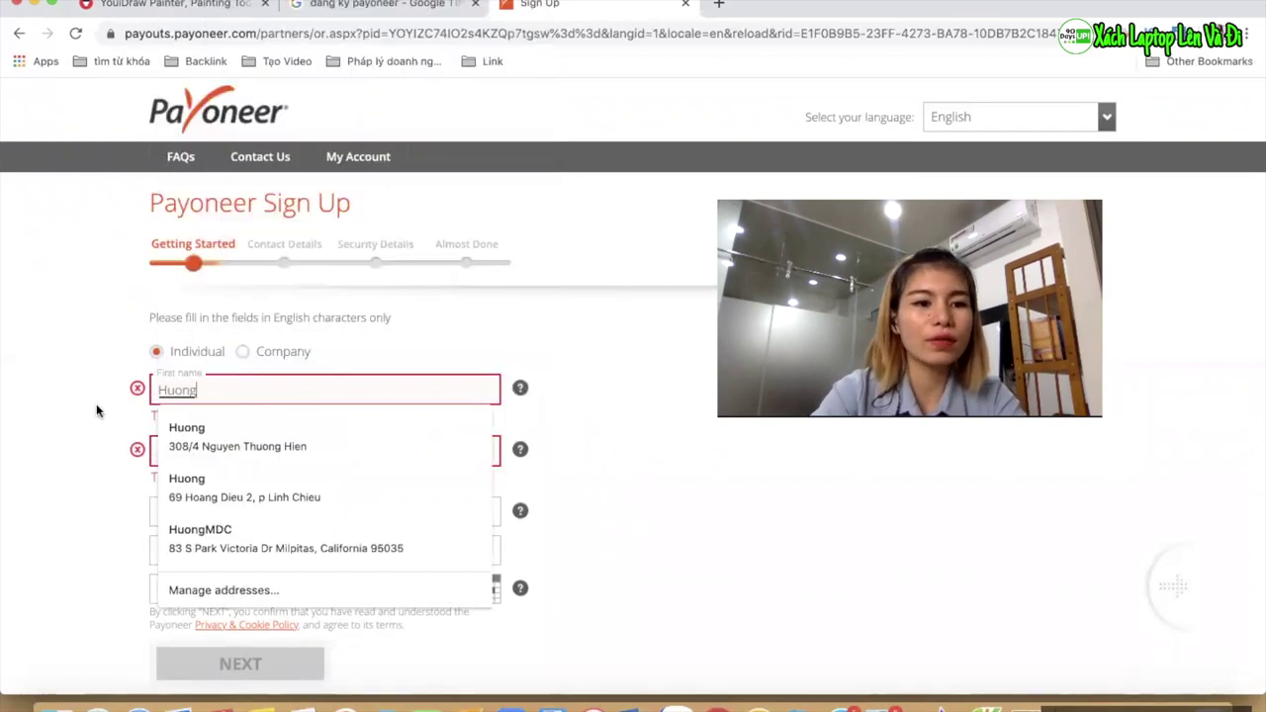
pyautogui.press('Tab')
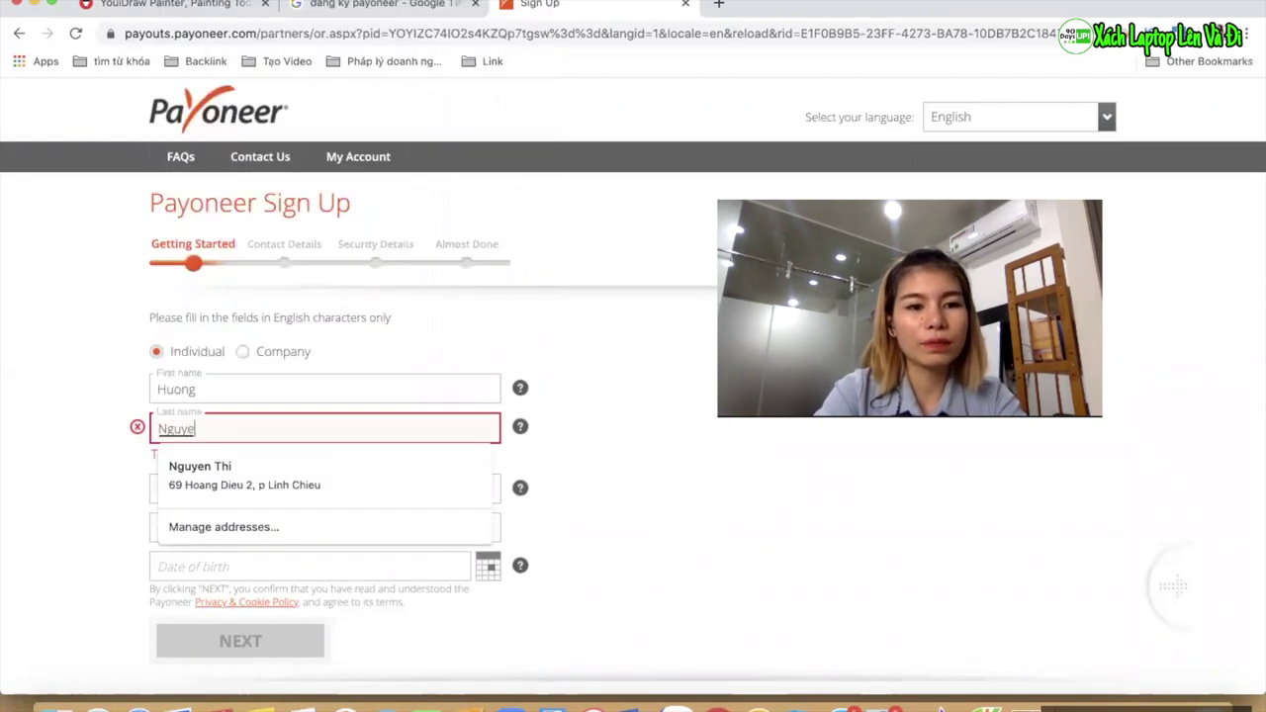
pyautogui.click(33, 507)
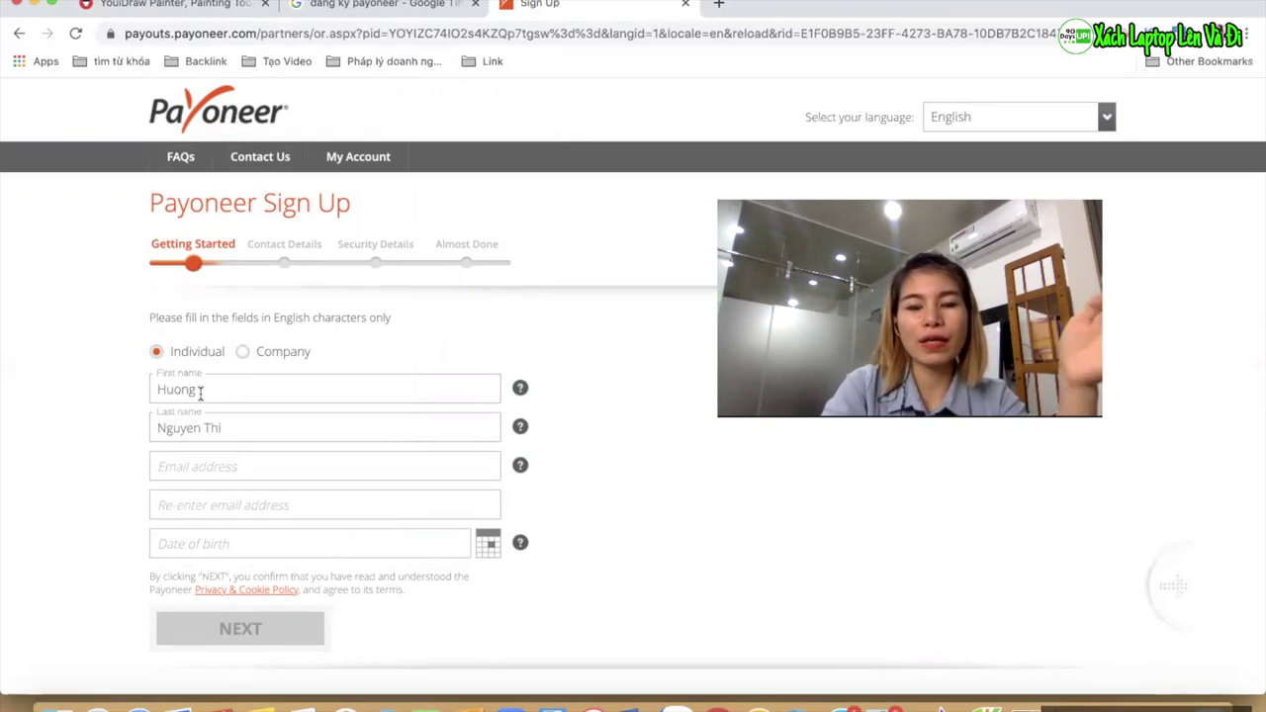
pyautogui.scroll(-1, 102, 495)
# Enter the applicant's email address and paste it into the Re-enter email field
pyautogui.click(188, 446)
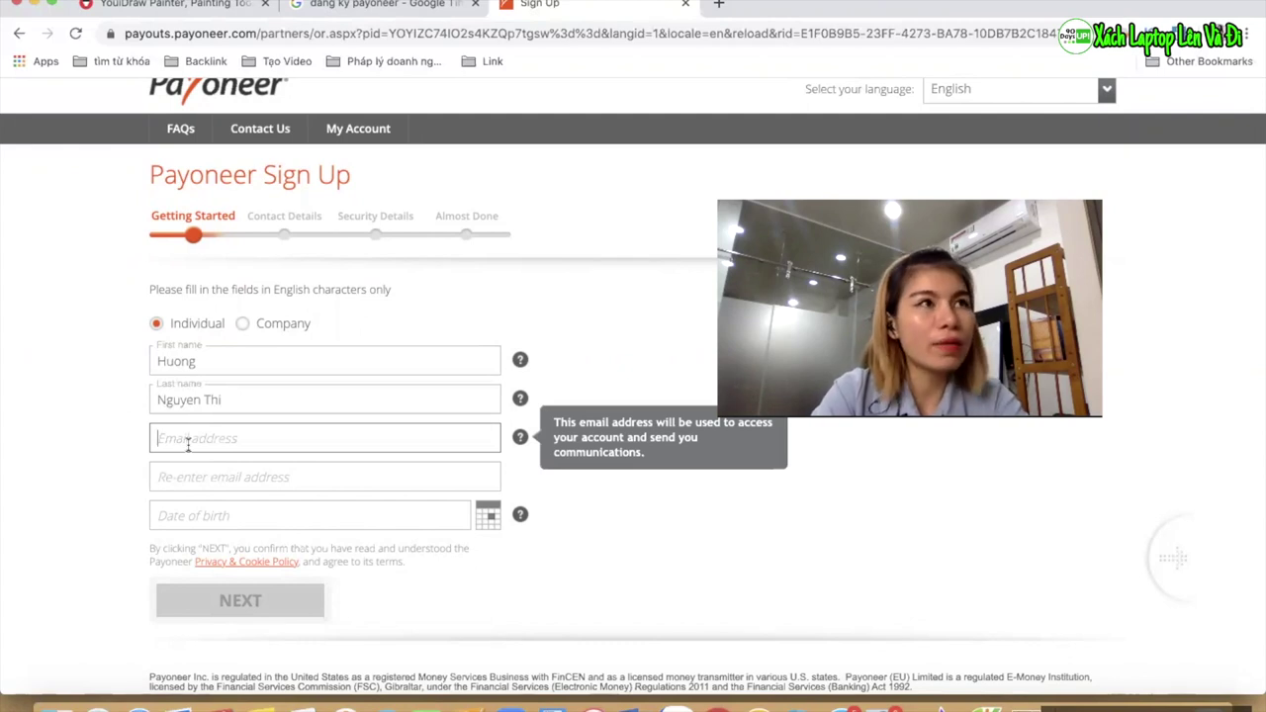
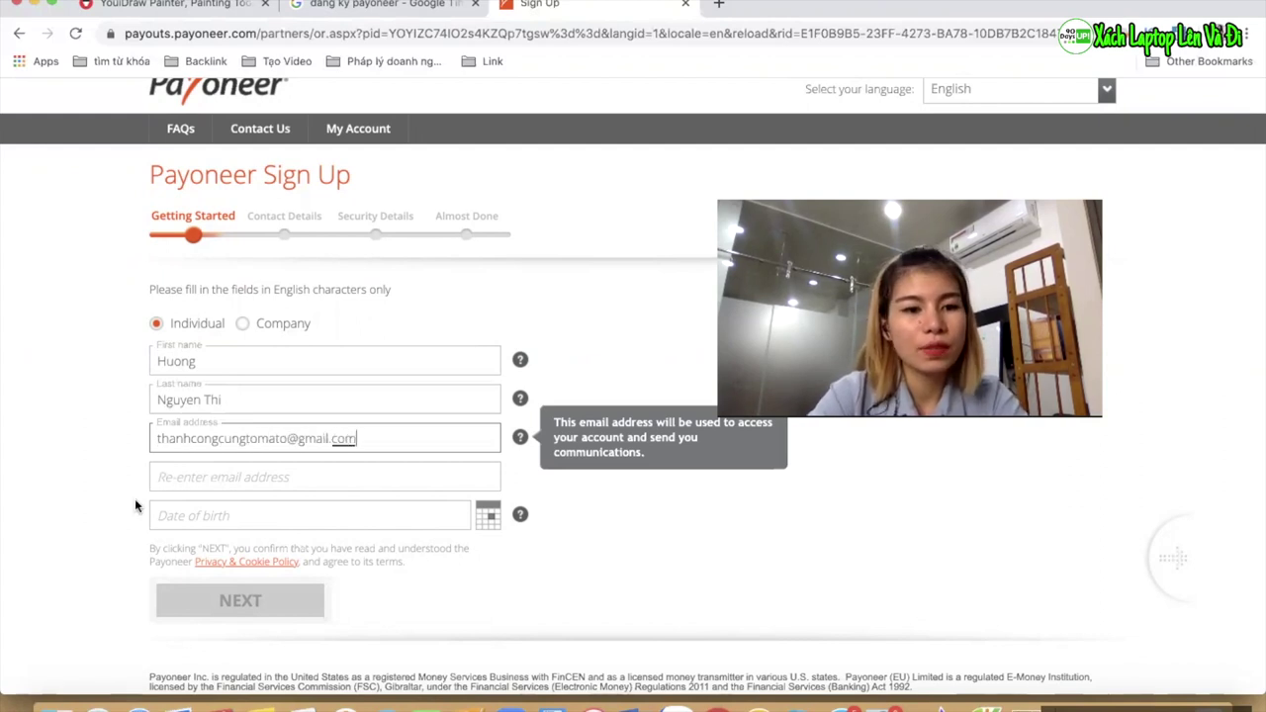
pyautogui.click(180, 477)
pyautogui.click(59, 489)
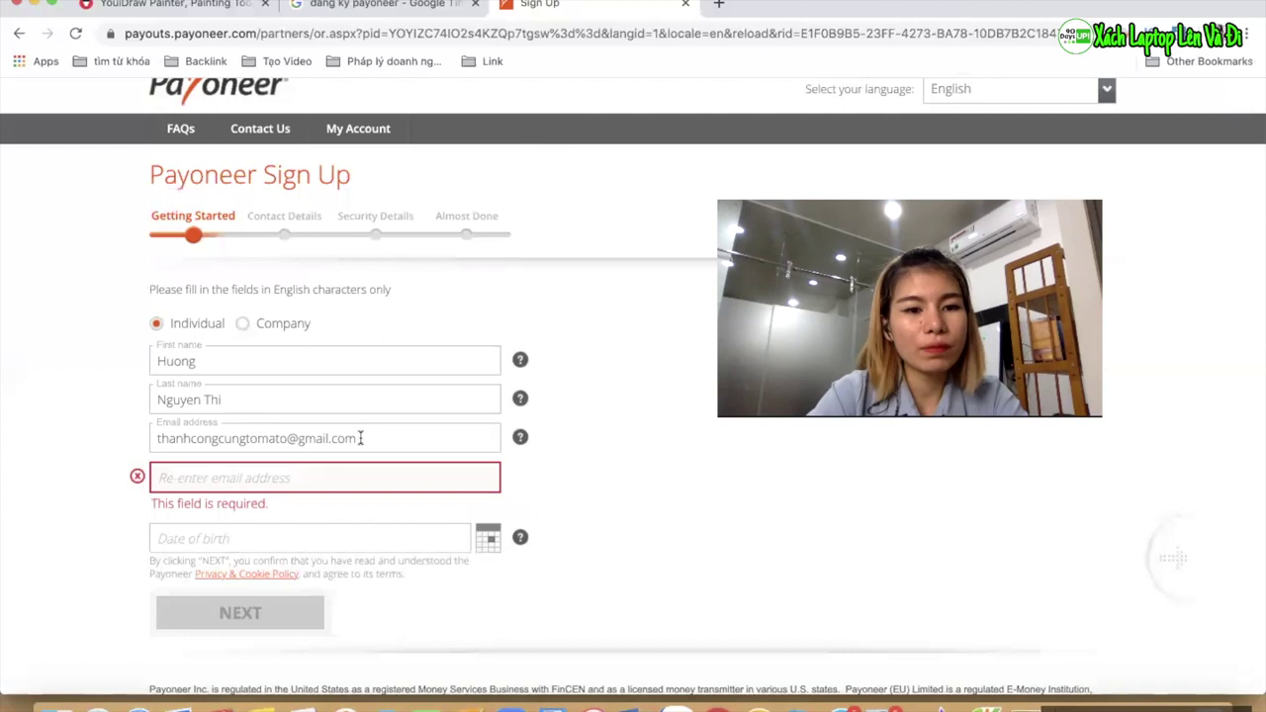
pyautogui.moveTo(358, 438); pyautogui.dragTo(161, 444)
pyautogui.hotkey('ctrl', 'c')
pyautogui.click(232, 478)
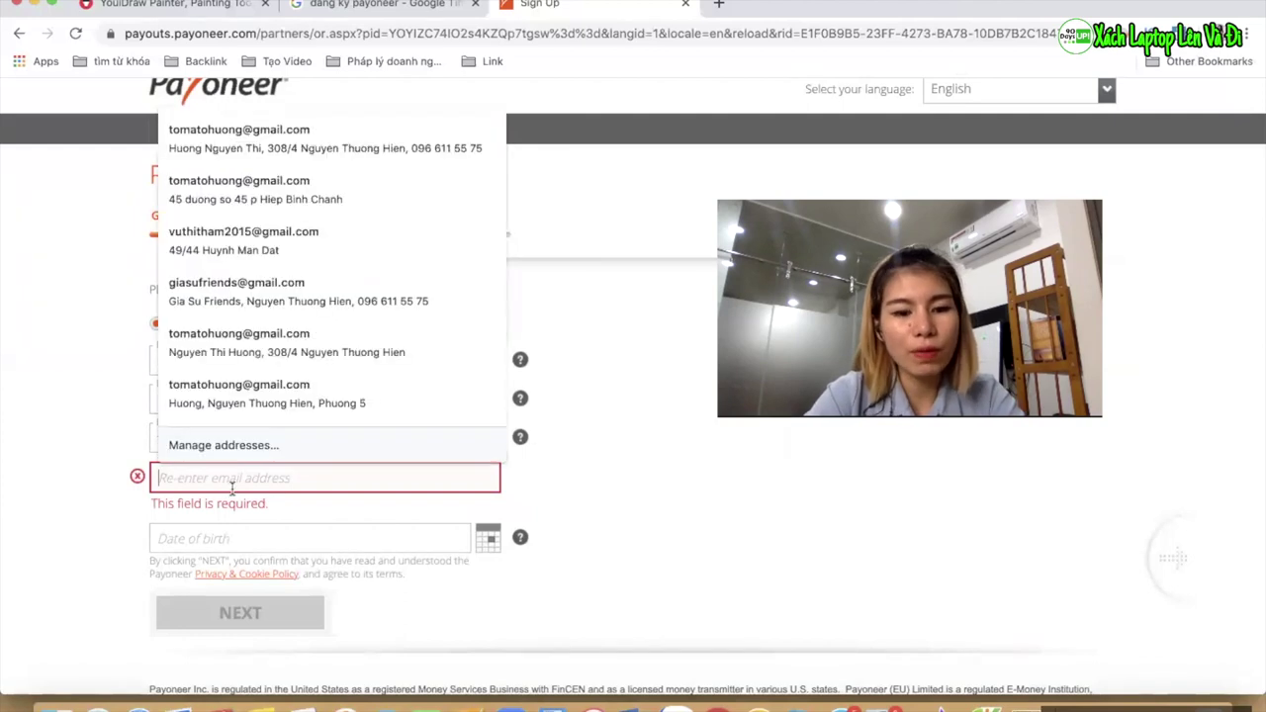
pyautogui.hotkey('ctrl', 'v')
pyautogui.scroll(-1, 83, 504)
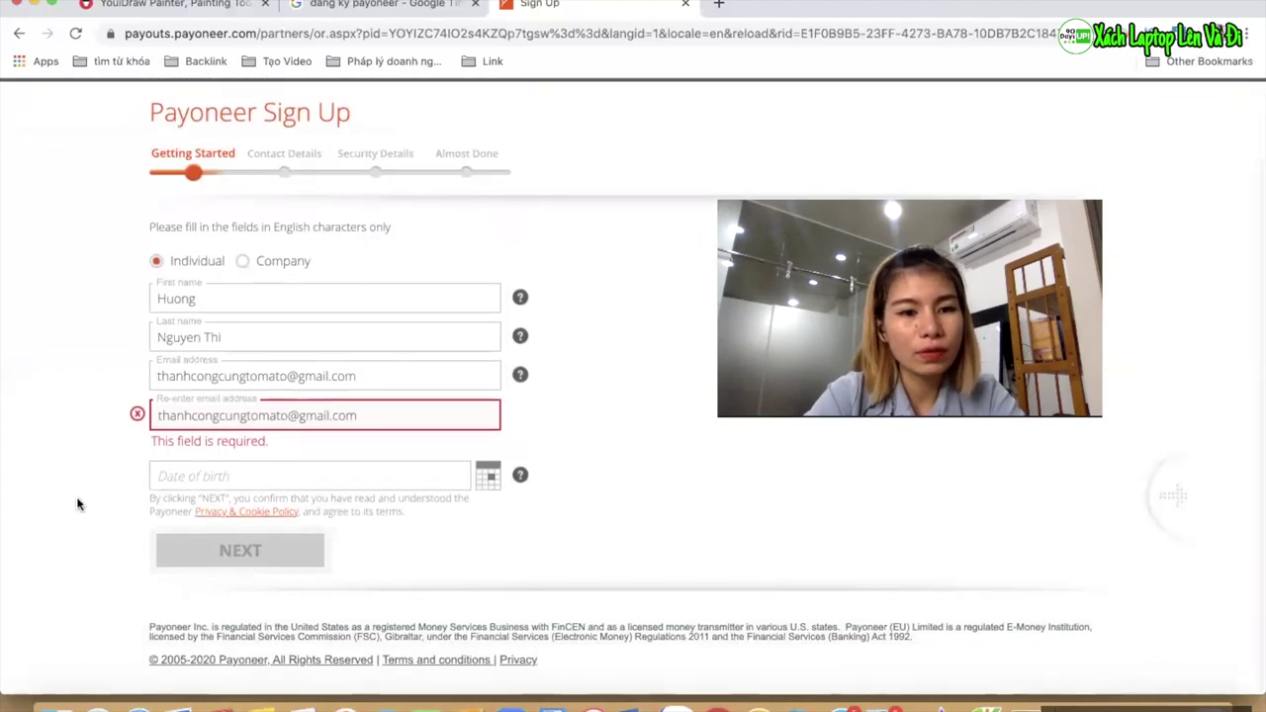
# Set the date of birth to 01/01/1985 using the calendar picker
pyautogui.click(313, 481)
pyautogui.scroll(1, 392, 455)
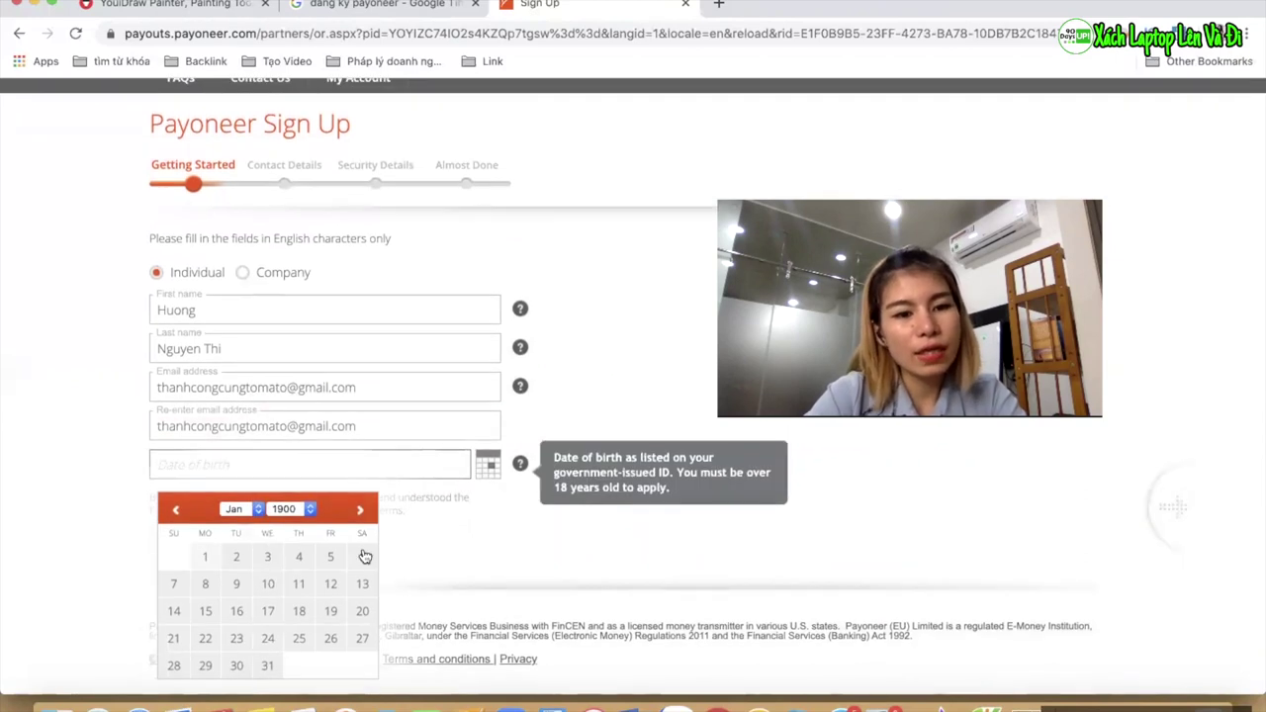
pyautogui.click(291, 509)
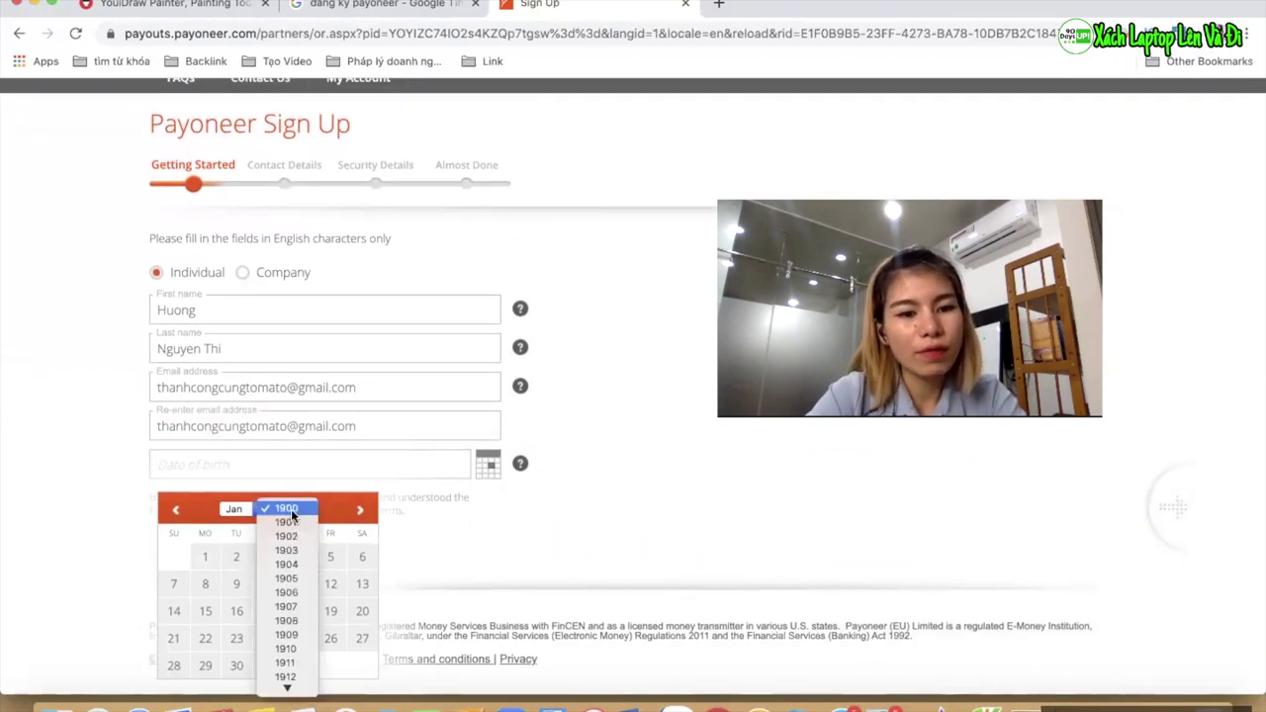
pyautogui.scroll(-5, 301, 608)
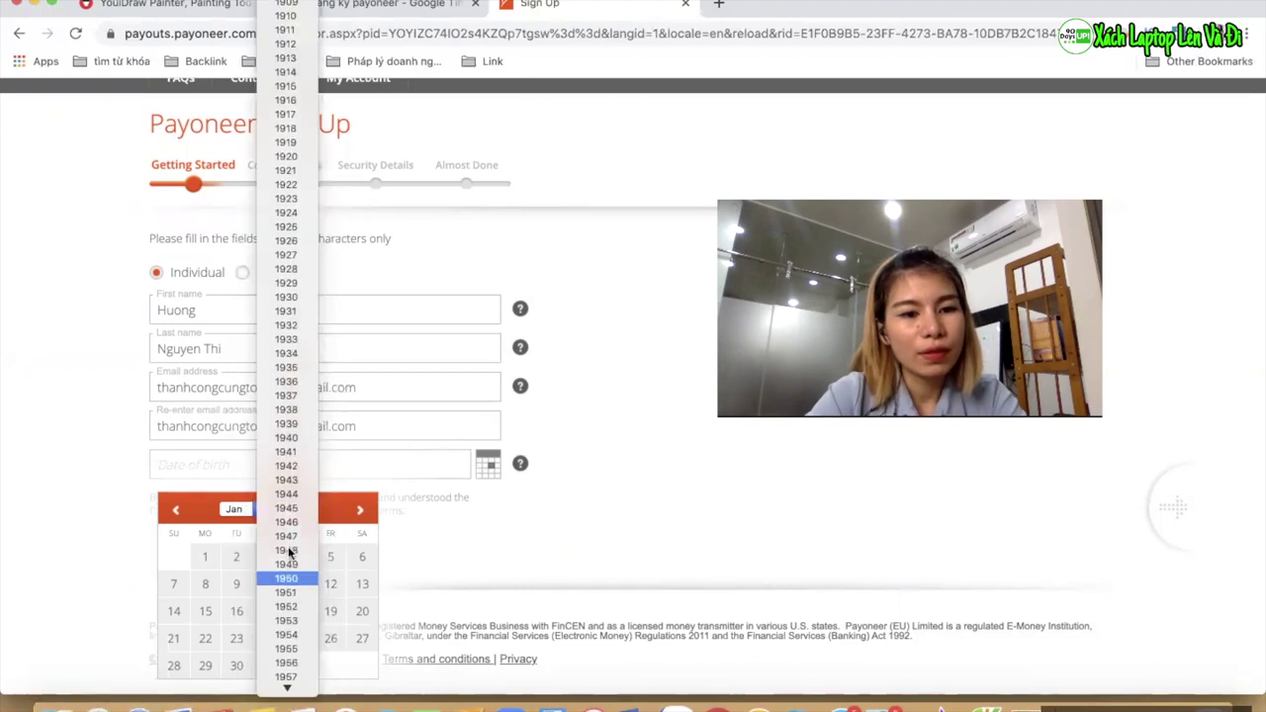
pyautogui.scroll(2, 281, 361)
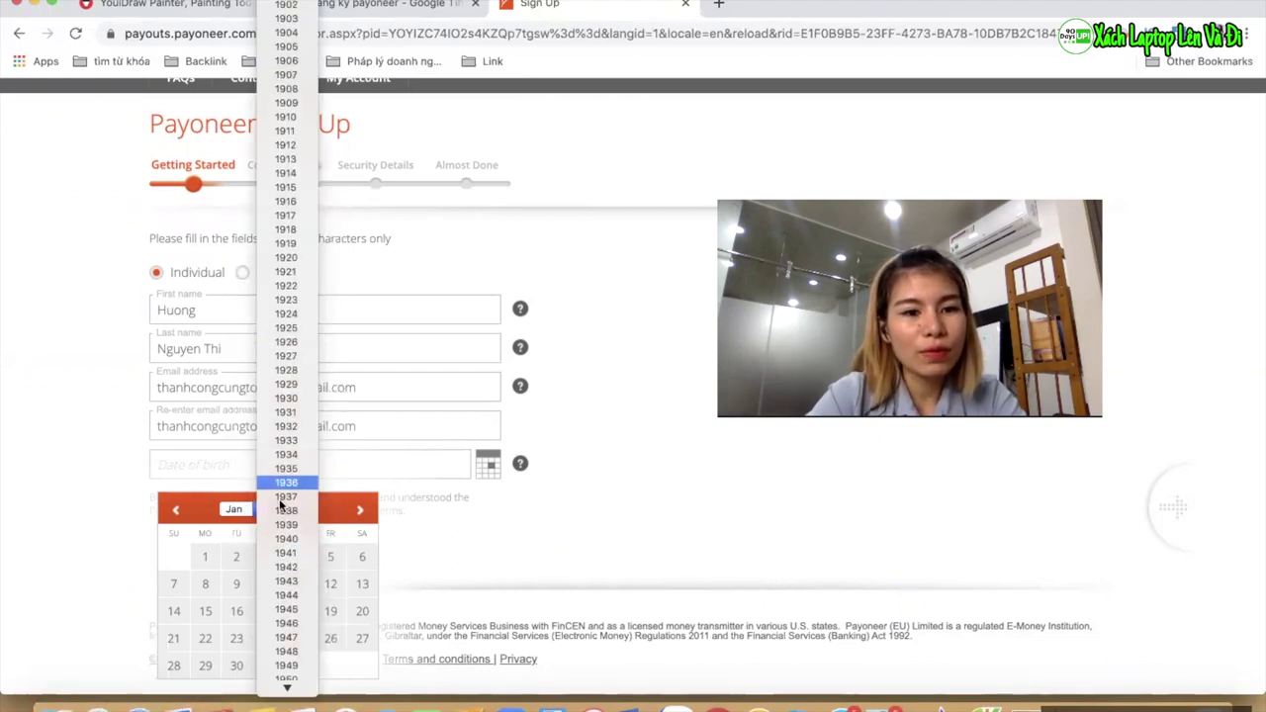
pyautogui.scroll(-10, 283, 553)
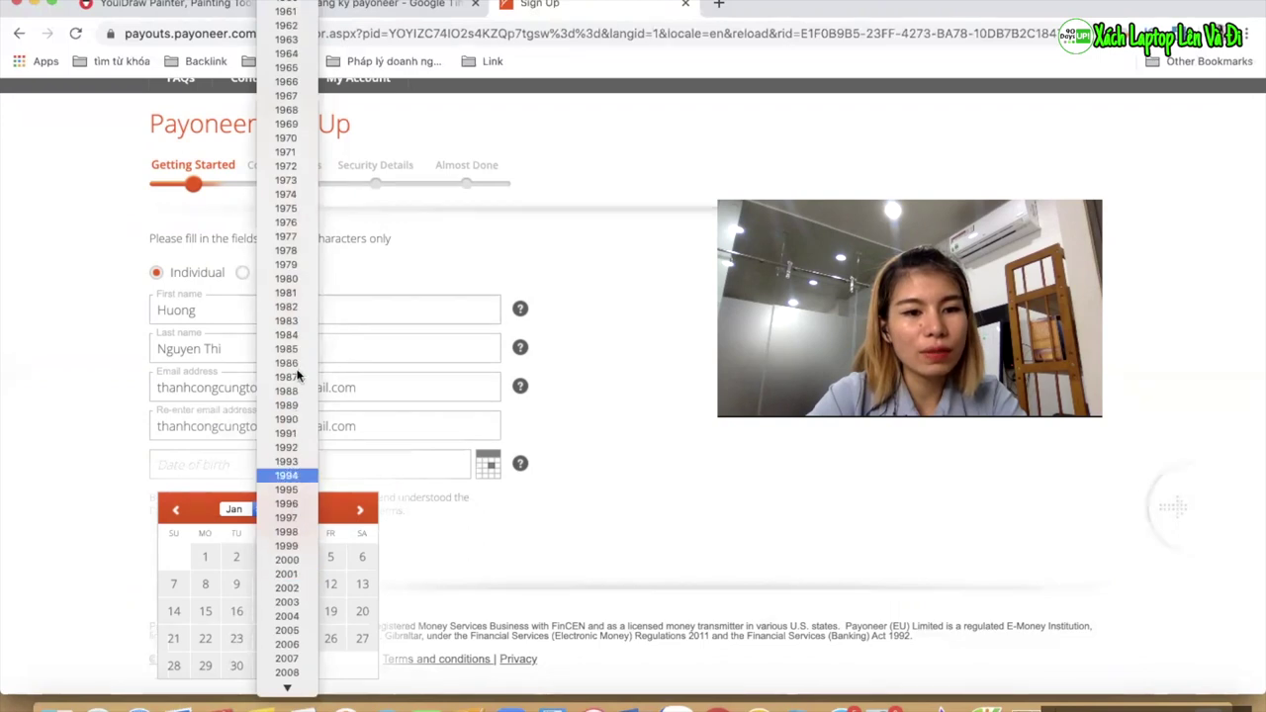
pyautogui.click(287, 350)
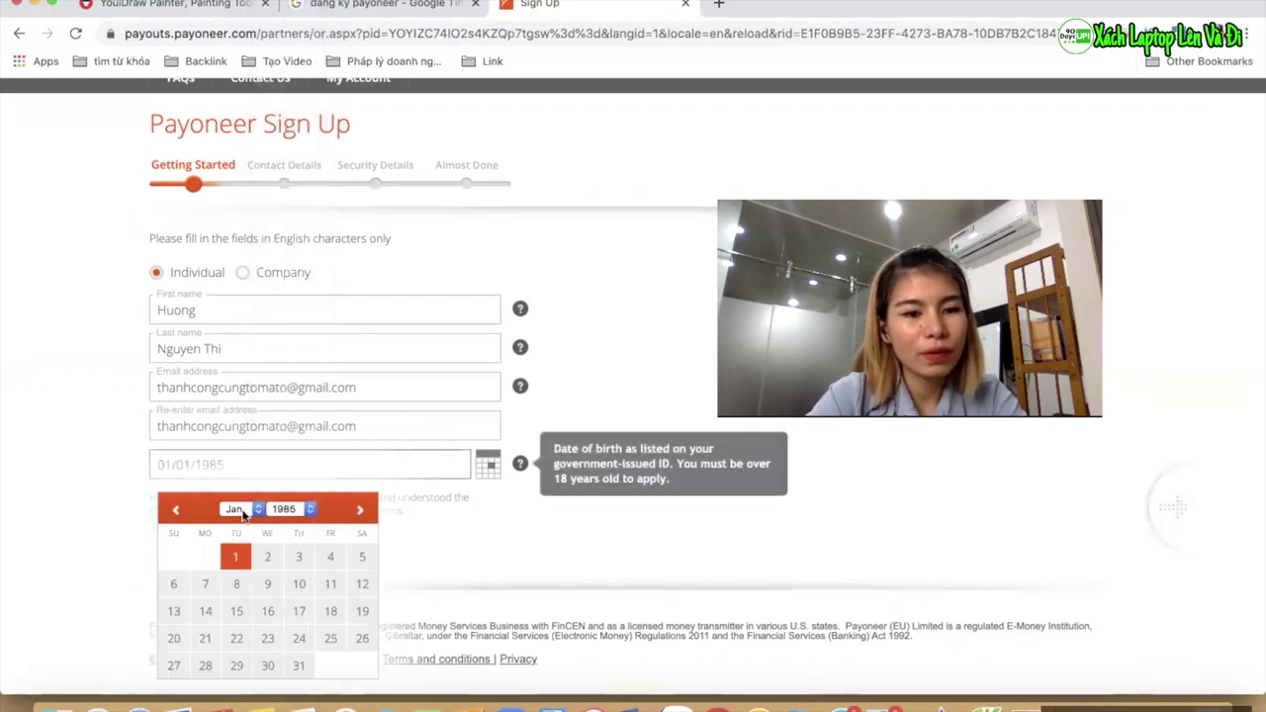
pyautogui.click(241, 511)
pyautogui.click(116, 522)
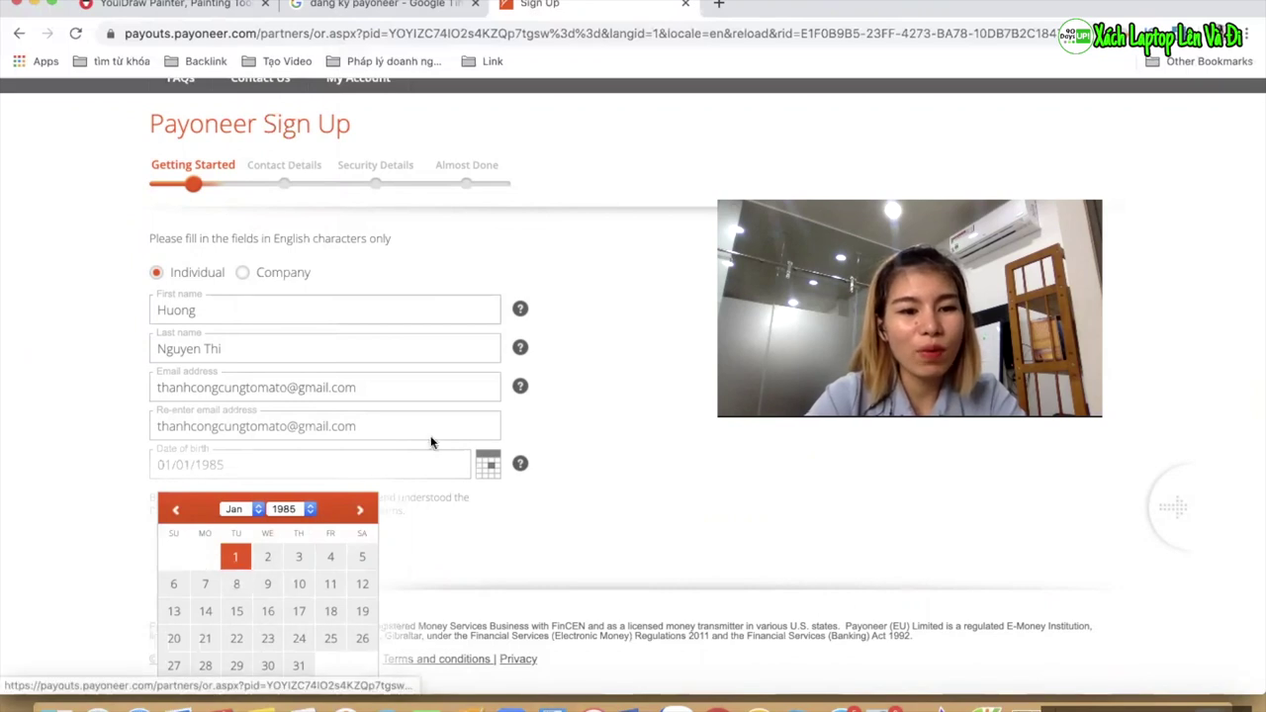
pyautogui.click(461, 562)
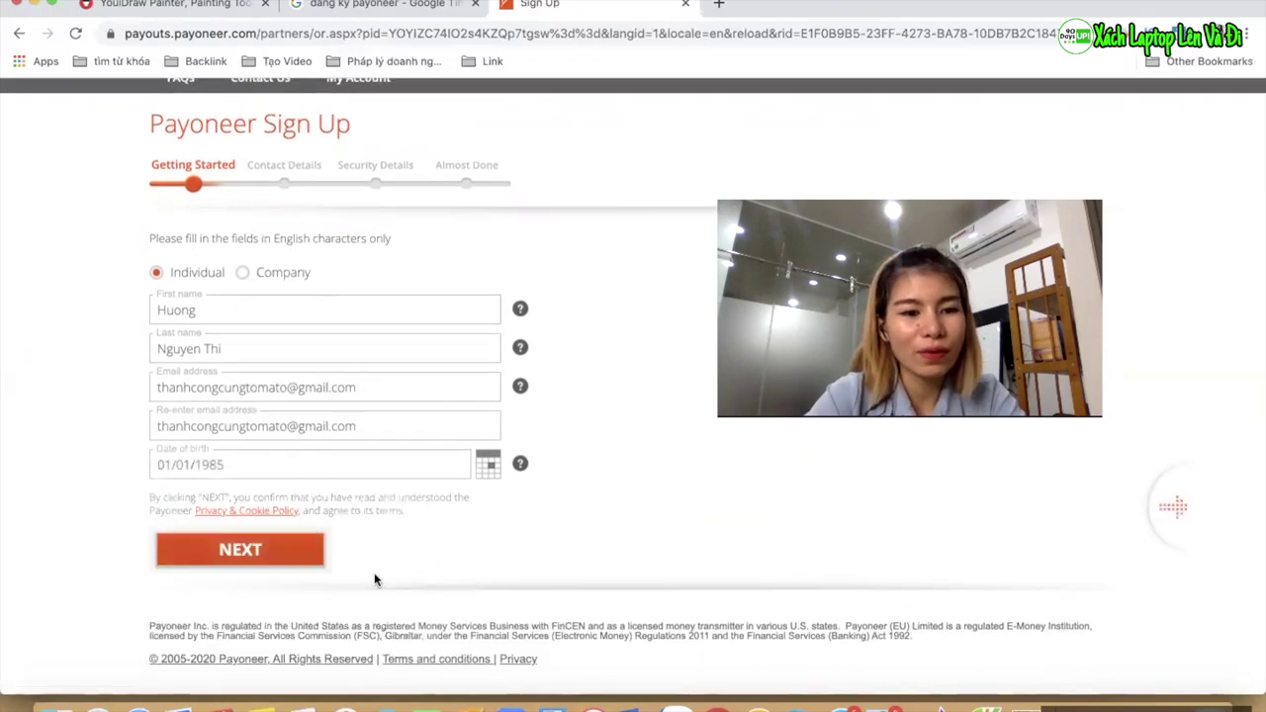
# Submit Getting Started, then enter both address lines and the city of a Vietnam address
pyautogui.click(279, 555)
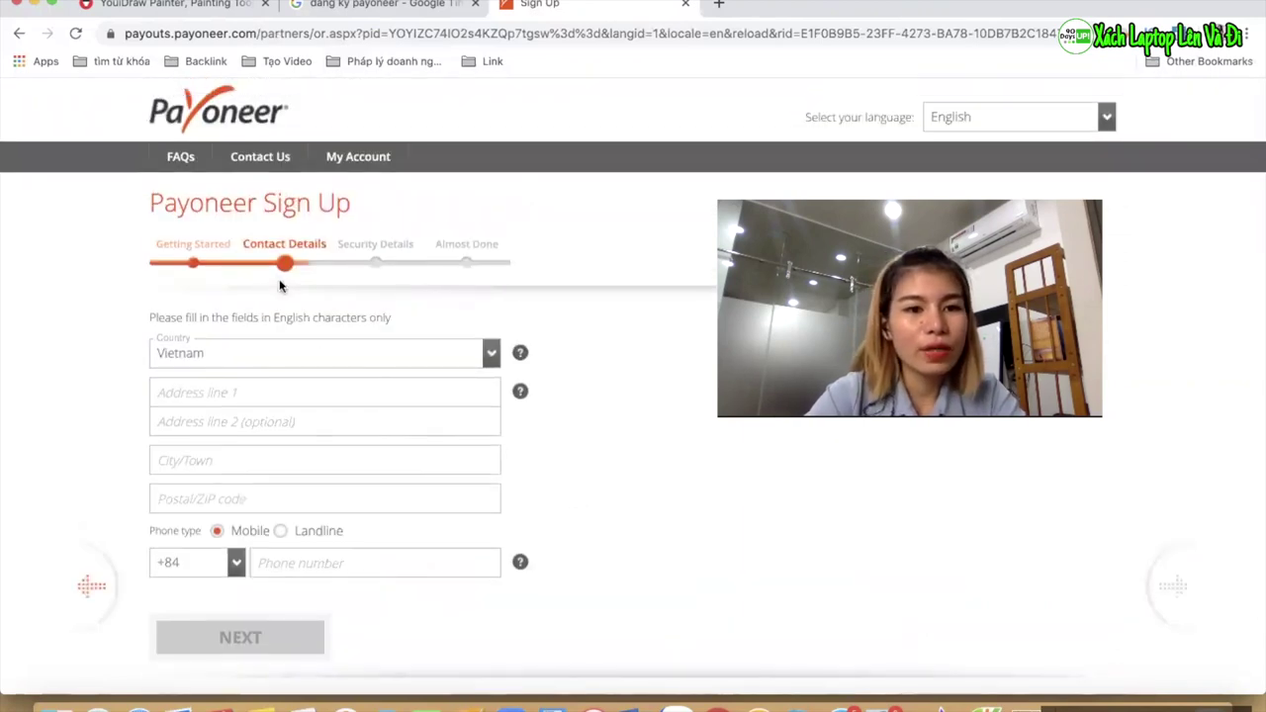
pyautogui.scroll(-2, 283, 353)
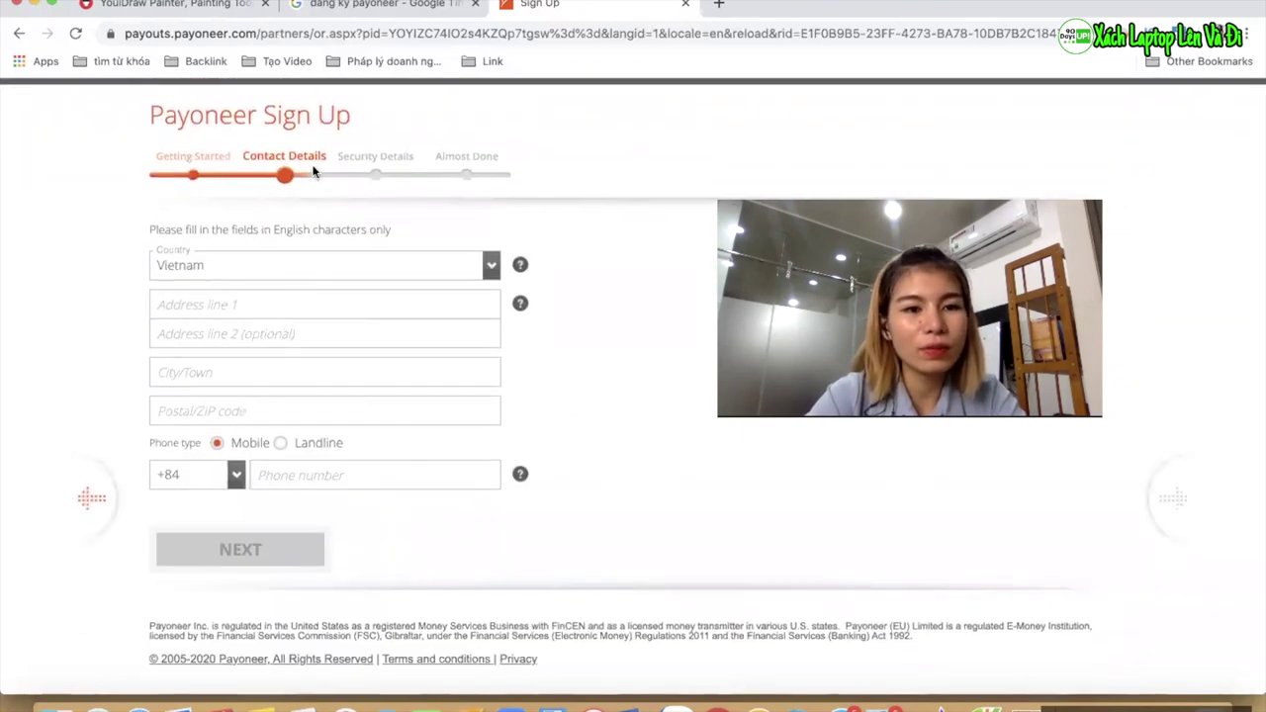
pyautogui.click(234, 304)
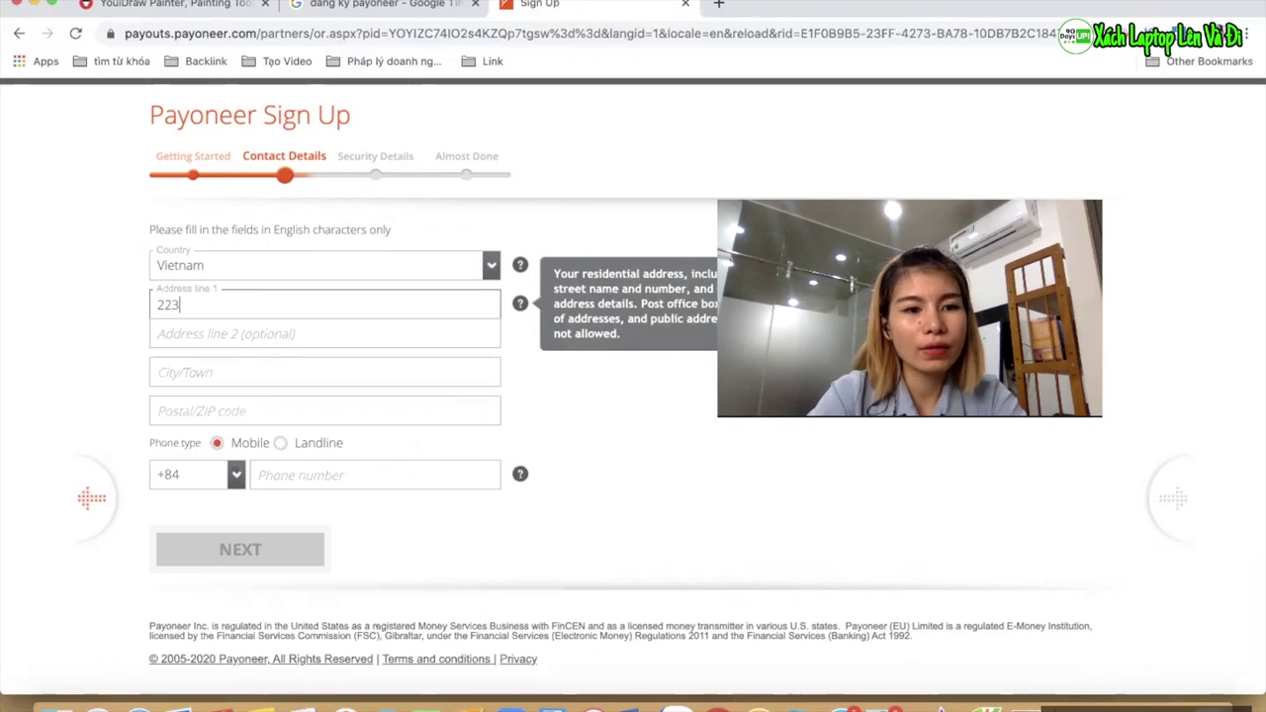
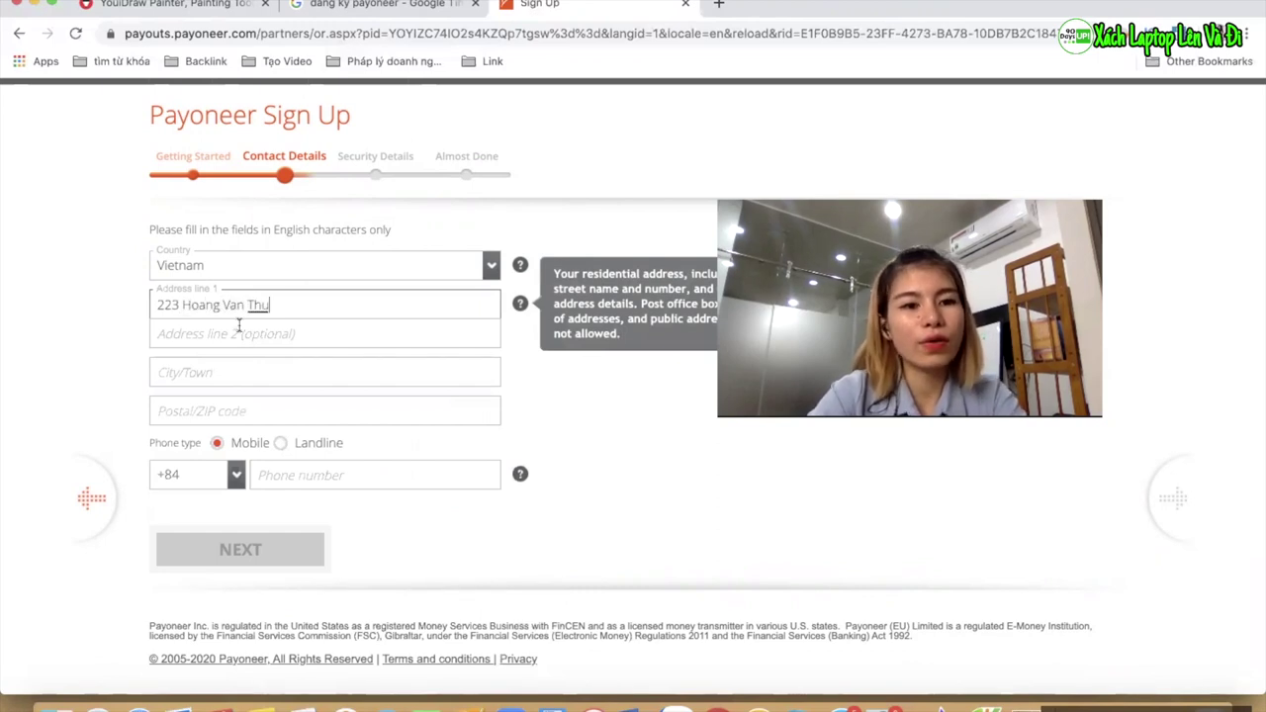
pyautogui.click(235, 333)
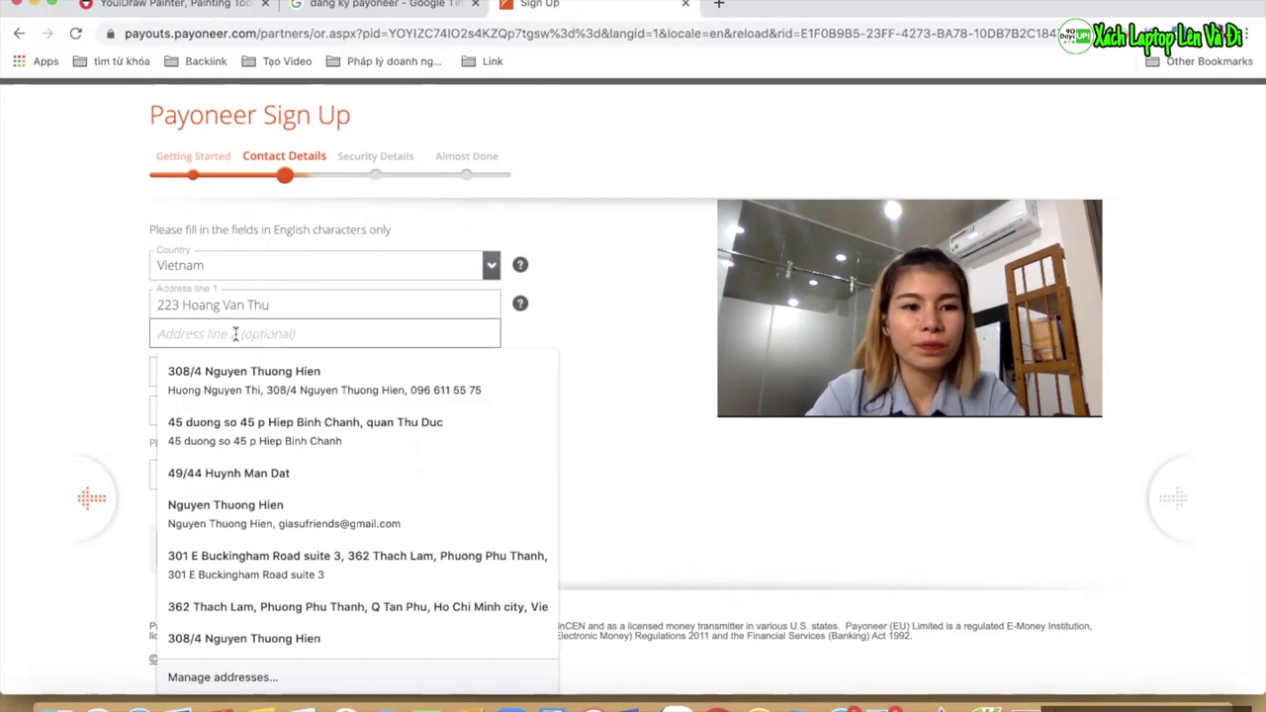
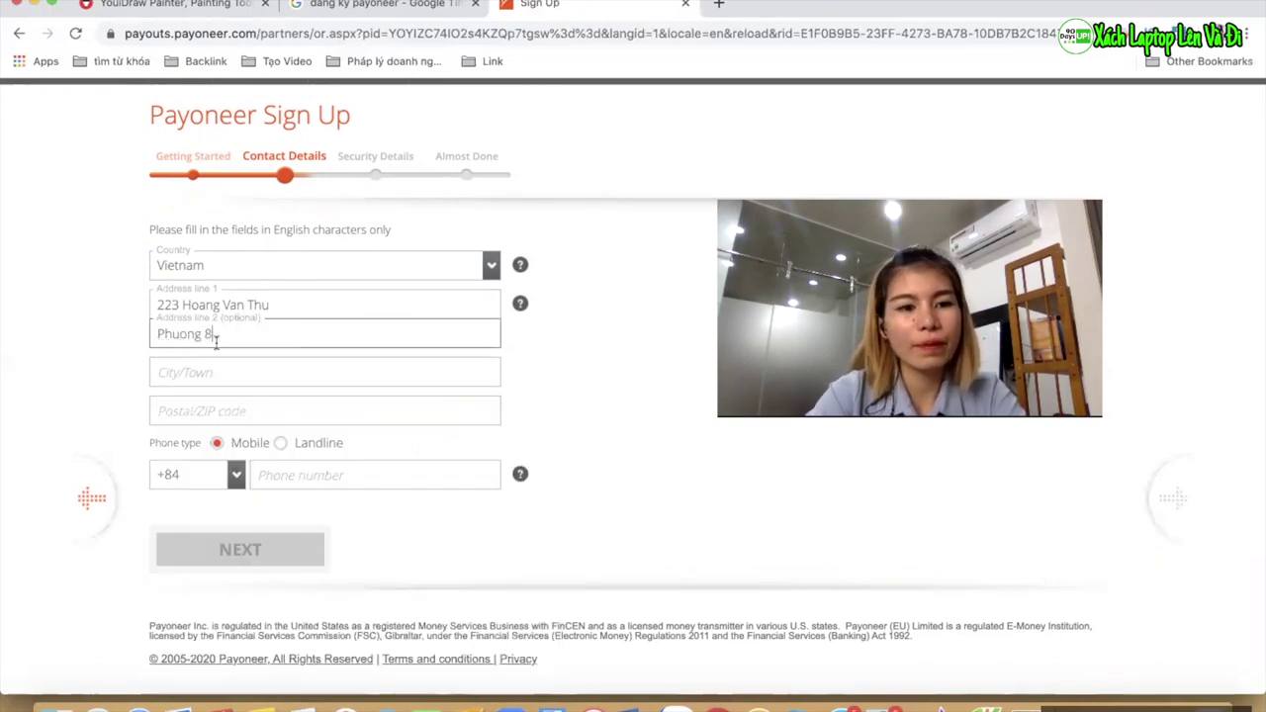
pyautogui.click(183, 371)
pyautogui.write('H')
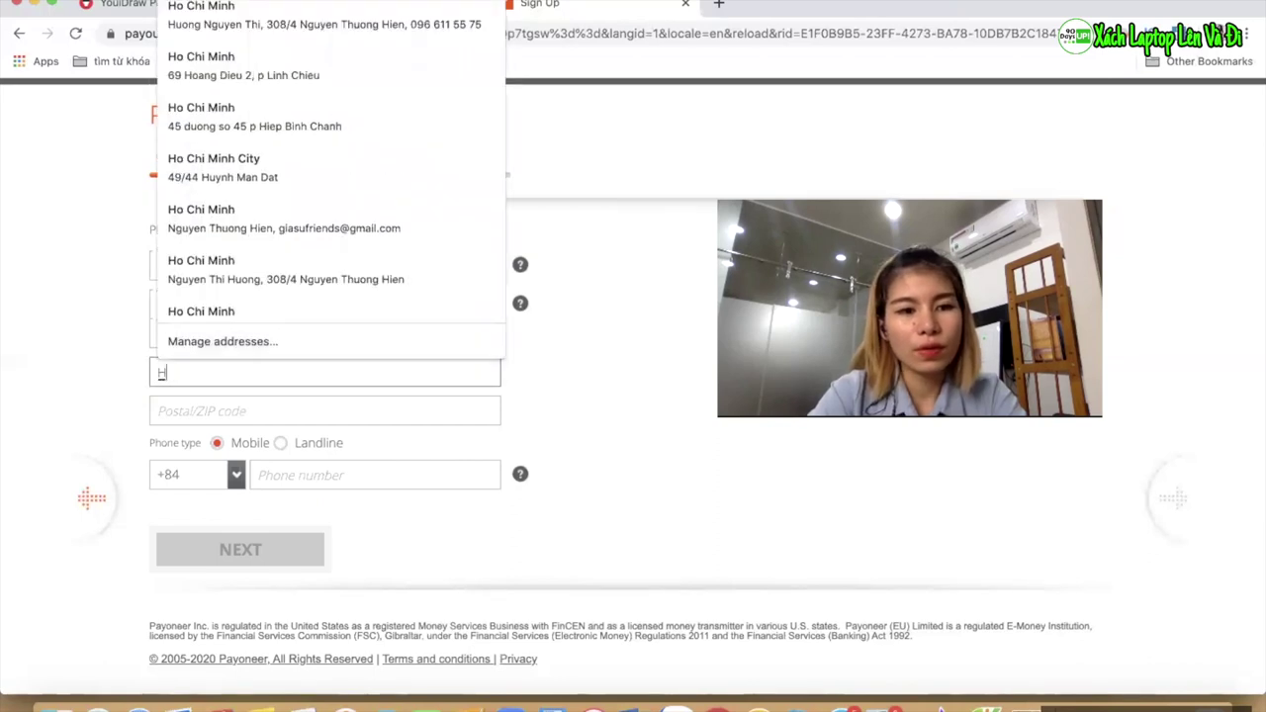
pyautogui.write('o Chi Minh city')
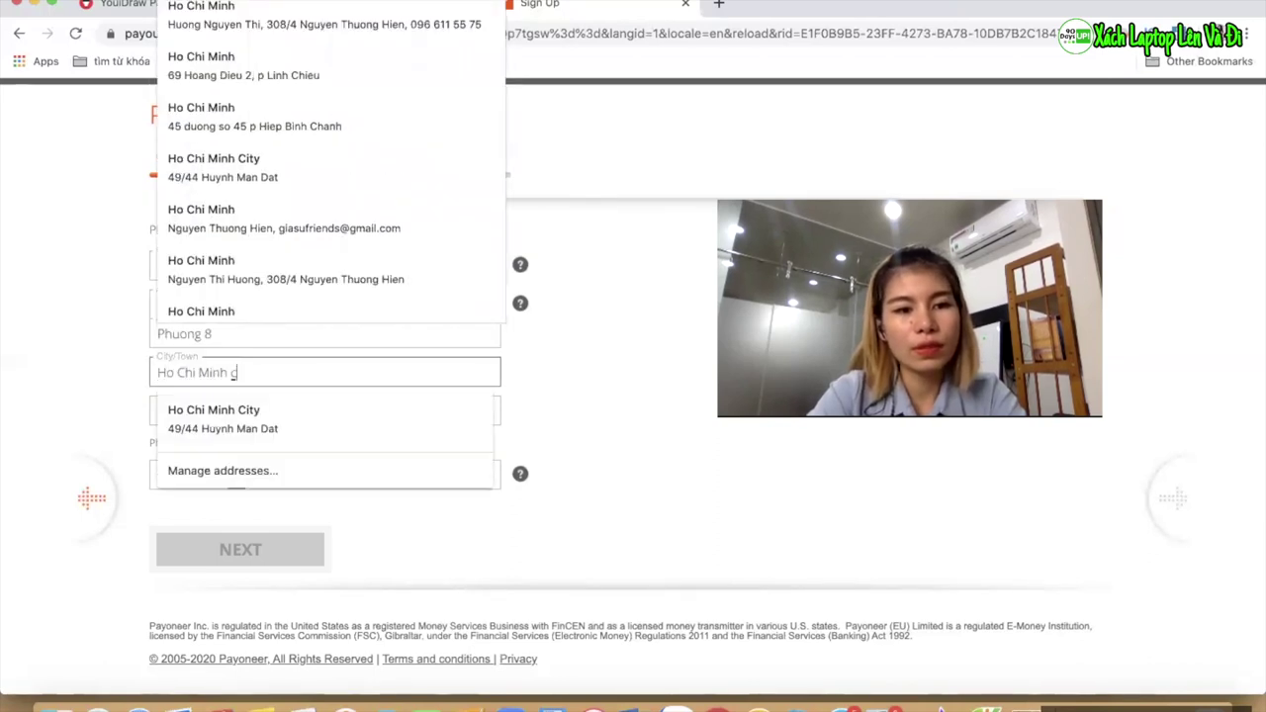
# Enter the postal code and mobile phone number, then submit the Contact Details step
pyautogui.click(220, 414)
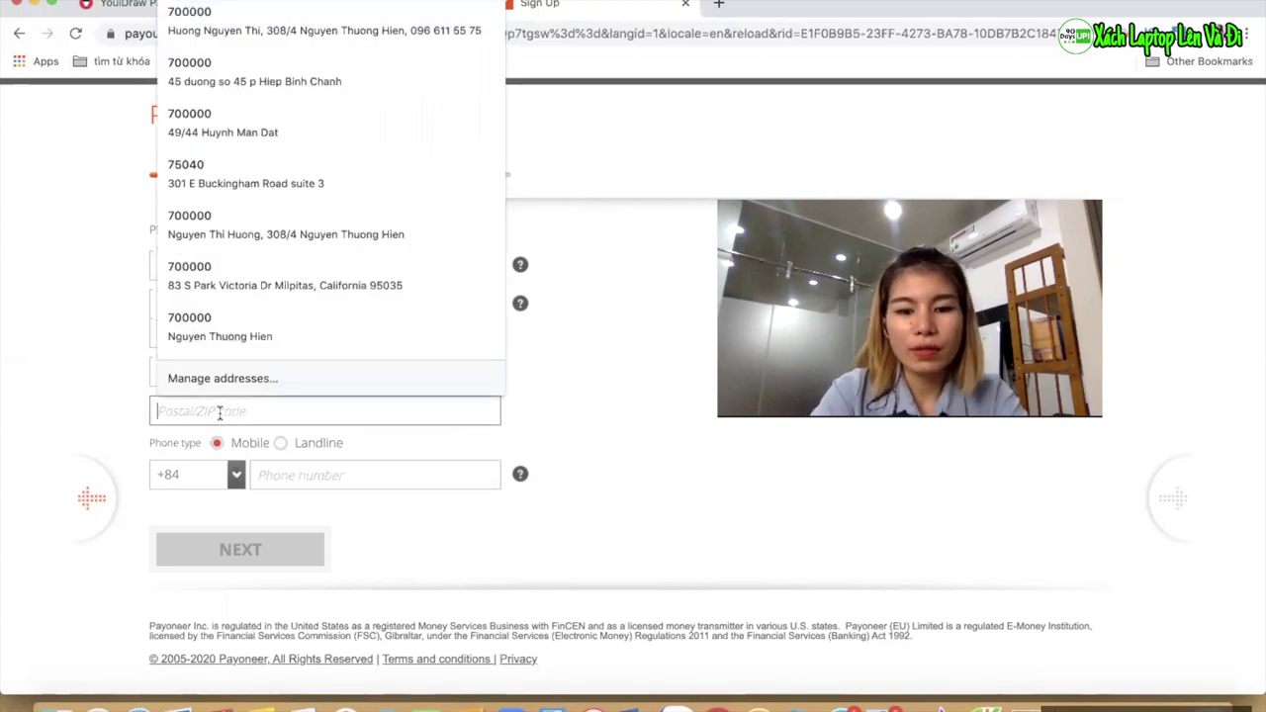
pyautogui.write('700000')
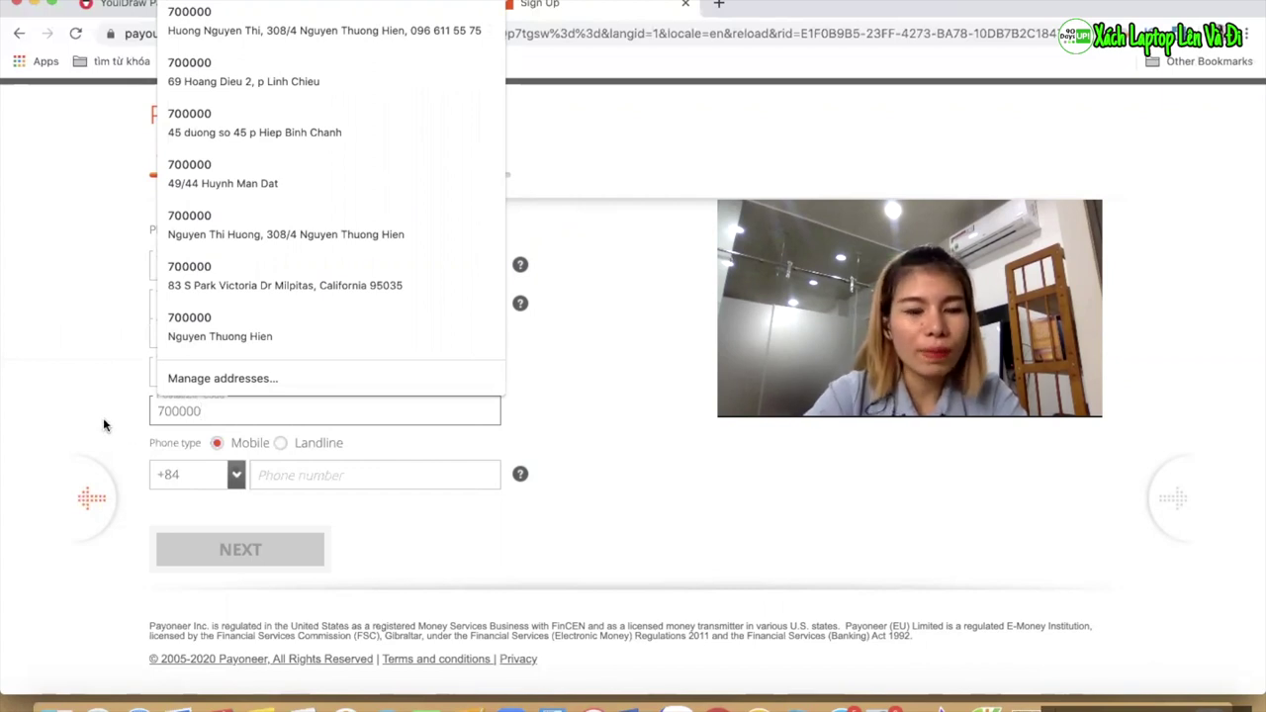
pyautogui.click(126, 354)
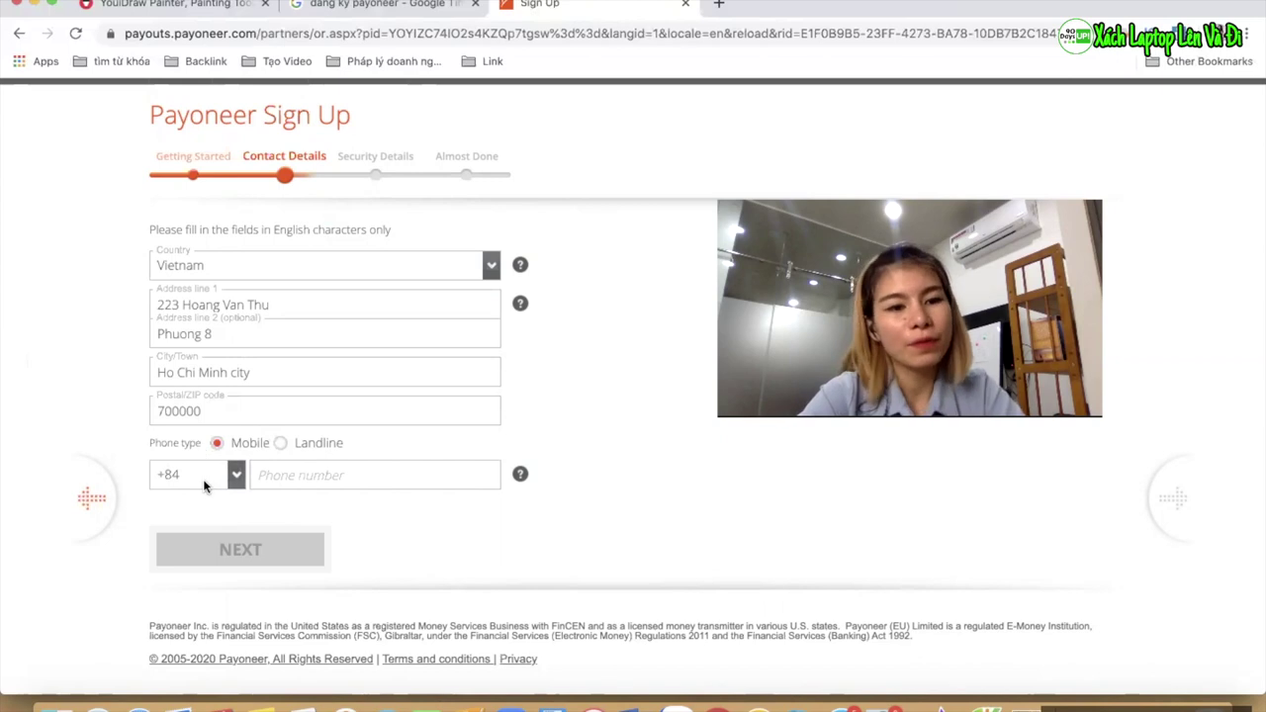
pyautogui.click(280, 468)
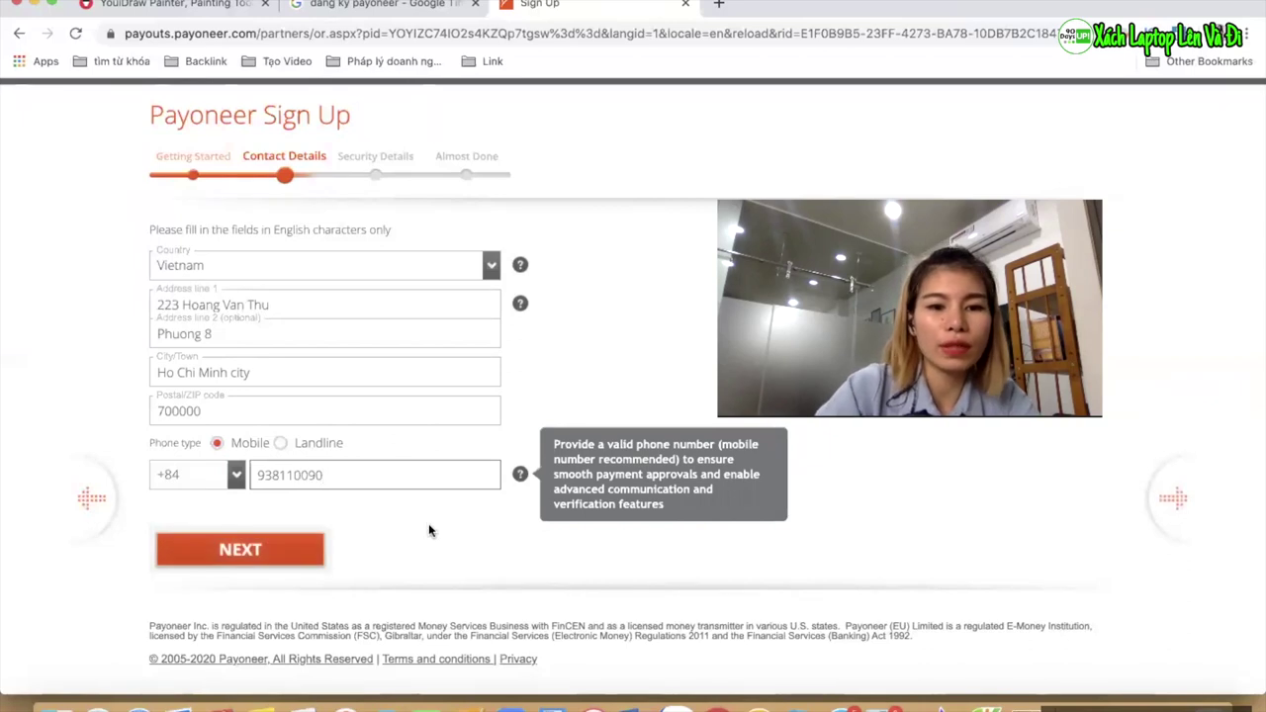
pyautogui.click(301, 542)
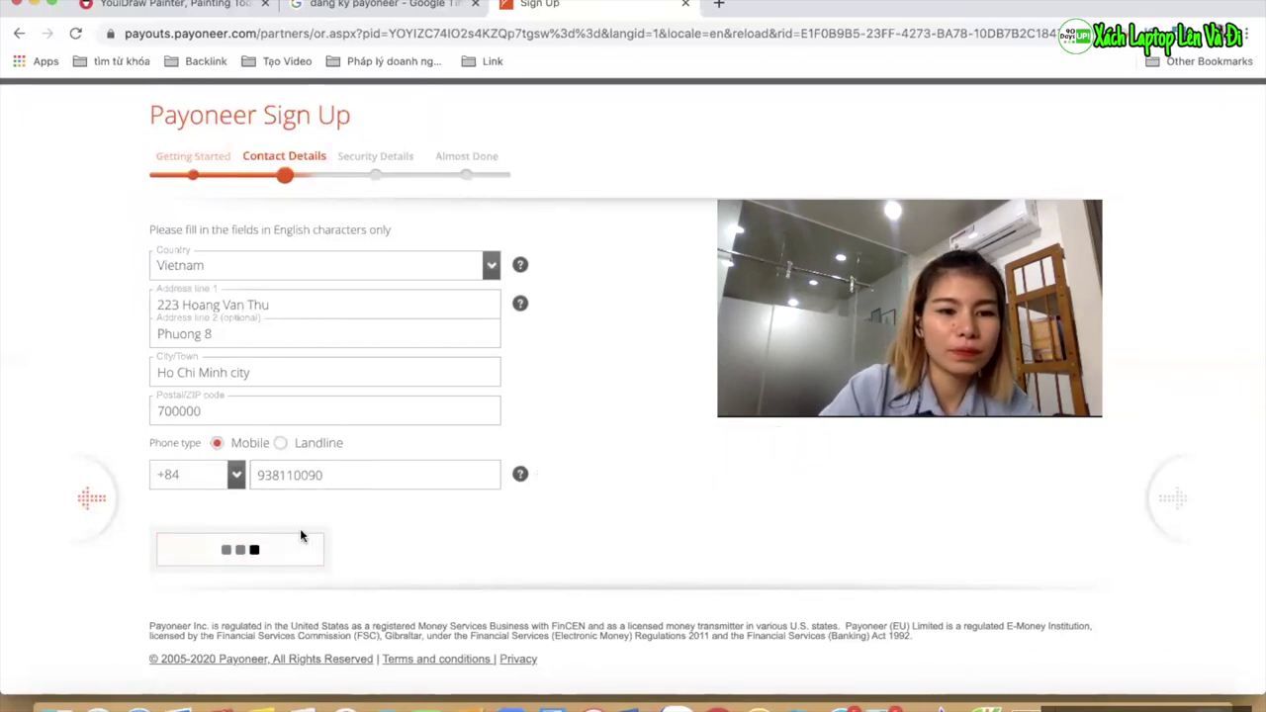
# Type the account password in the Enter password field
pyautogui.scroll(-1, 306, 401)
pyautogui.scroll(-2, 76, 339)
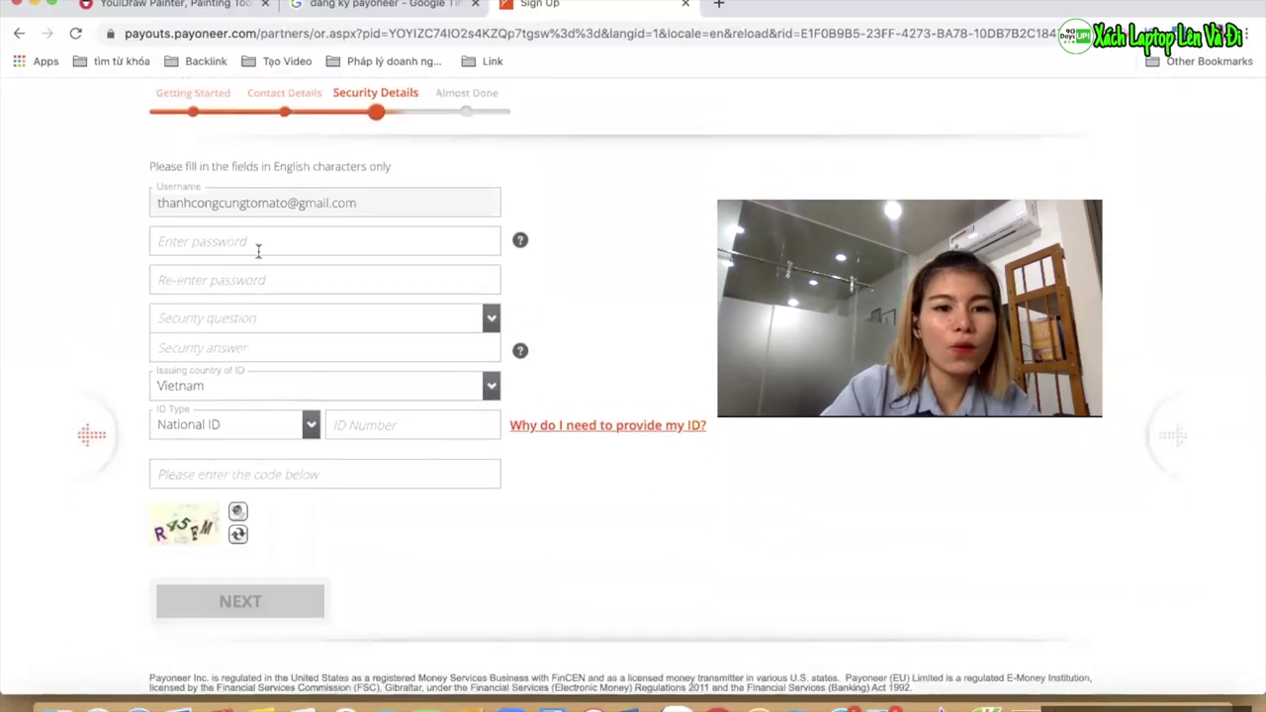
pyautogui.scroll(-2, 310, 336)
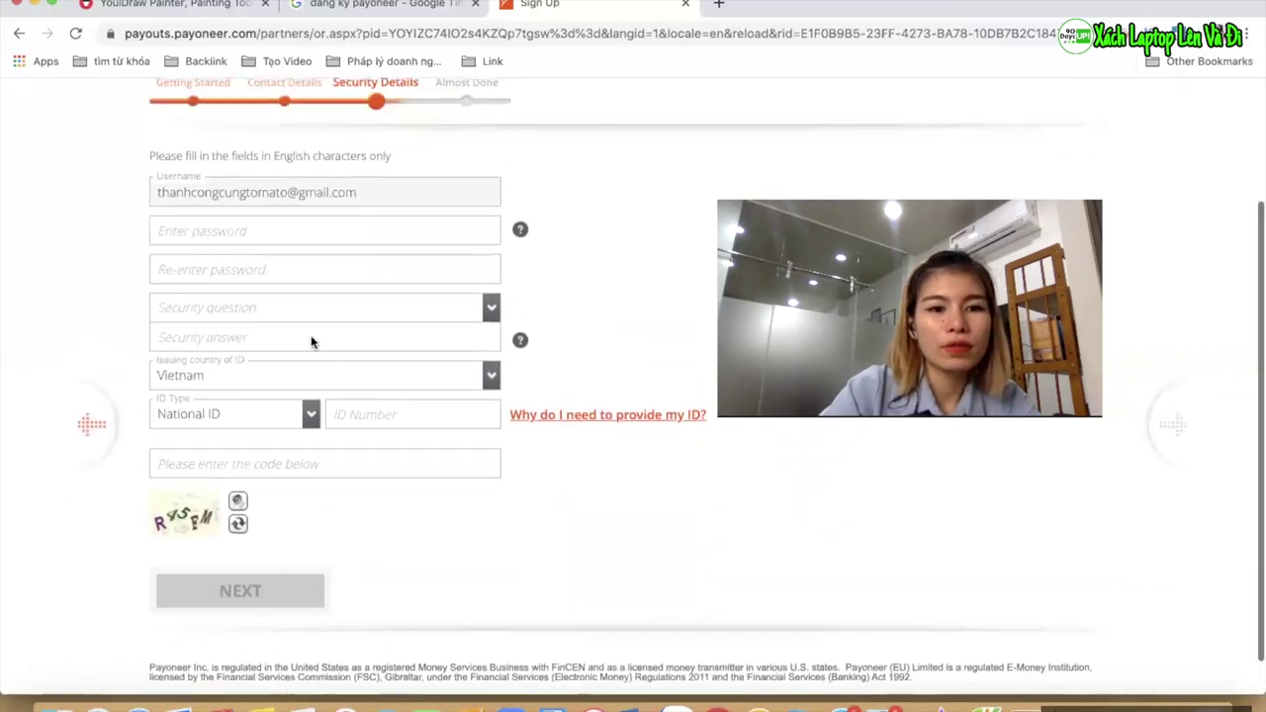
pyautogui.scroll(-1, 340, 454)
pyautogui.click(259, 246)
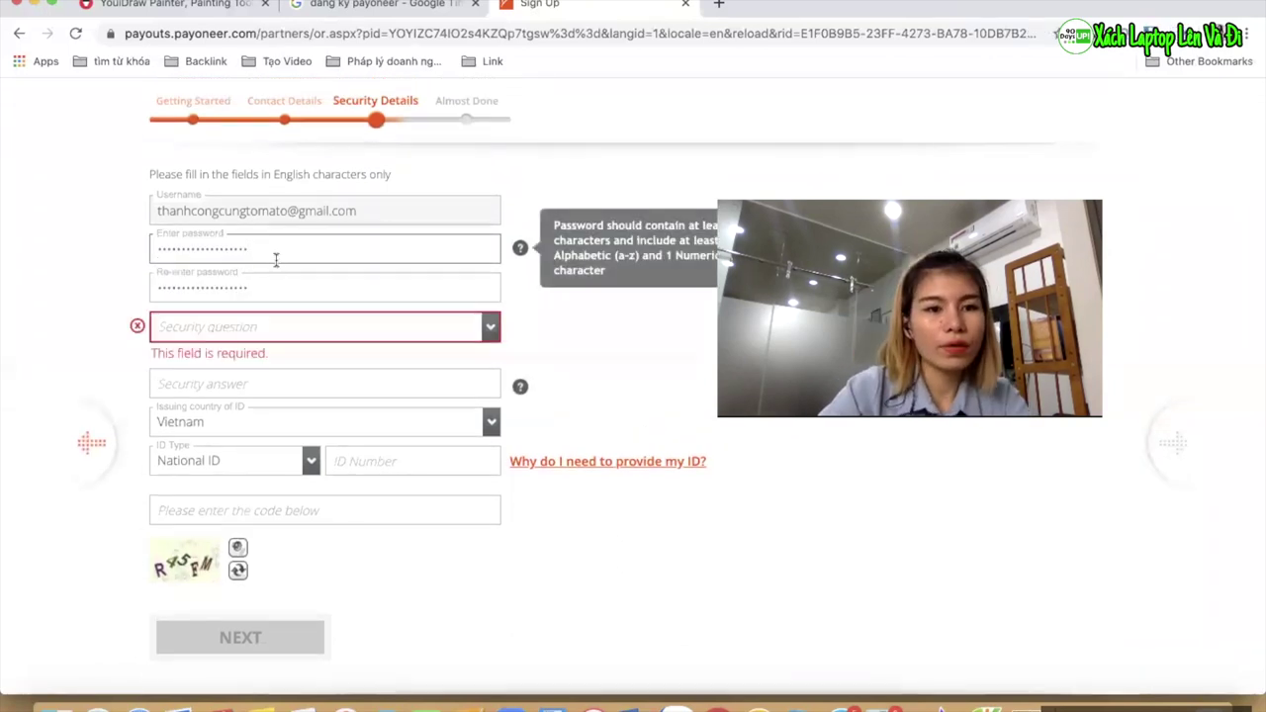
pyautogui.click(70, 317)
pyautogui.click(269, 247)
pyautogui.doubleClick(270, 246)
pyautogui.click(269, 246)
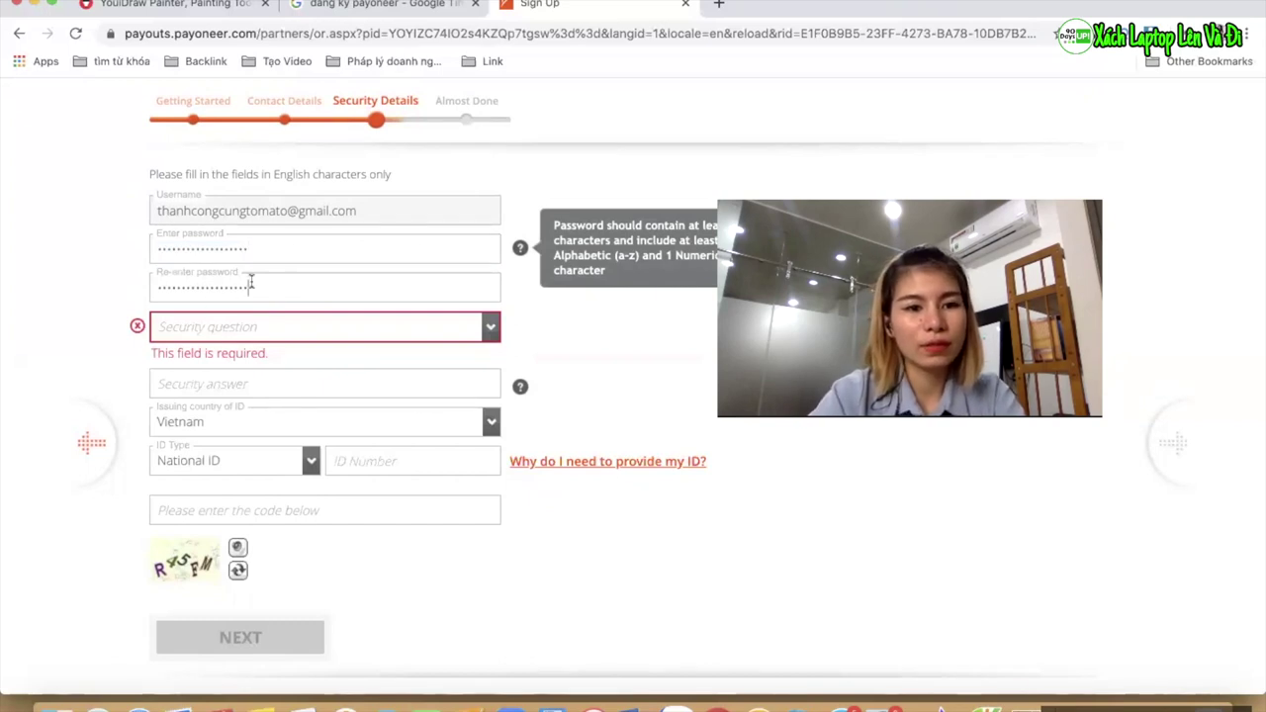
# Confirm the account password in the Re-enter password field
pyautogui.click(252, 283)
pyautogui.doubleClick(252, 283)
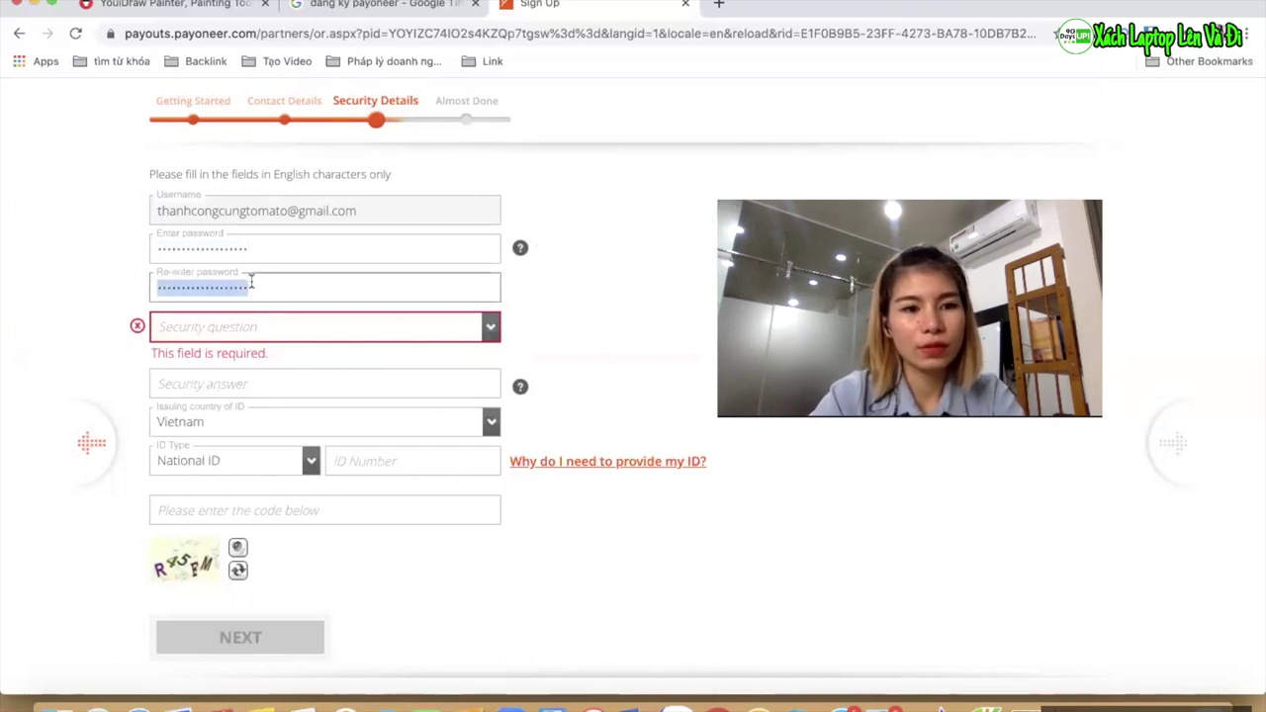
pyautogui.click(252, 283)
pyautogui.click(51, 300)
pyautogui.click(187, 332)
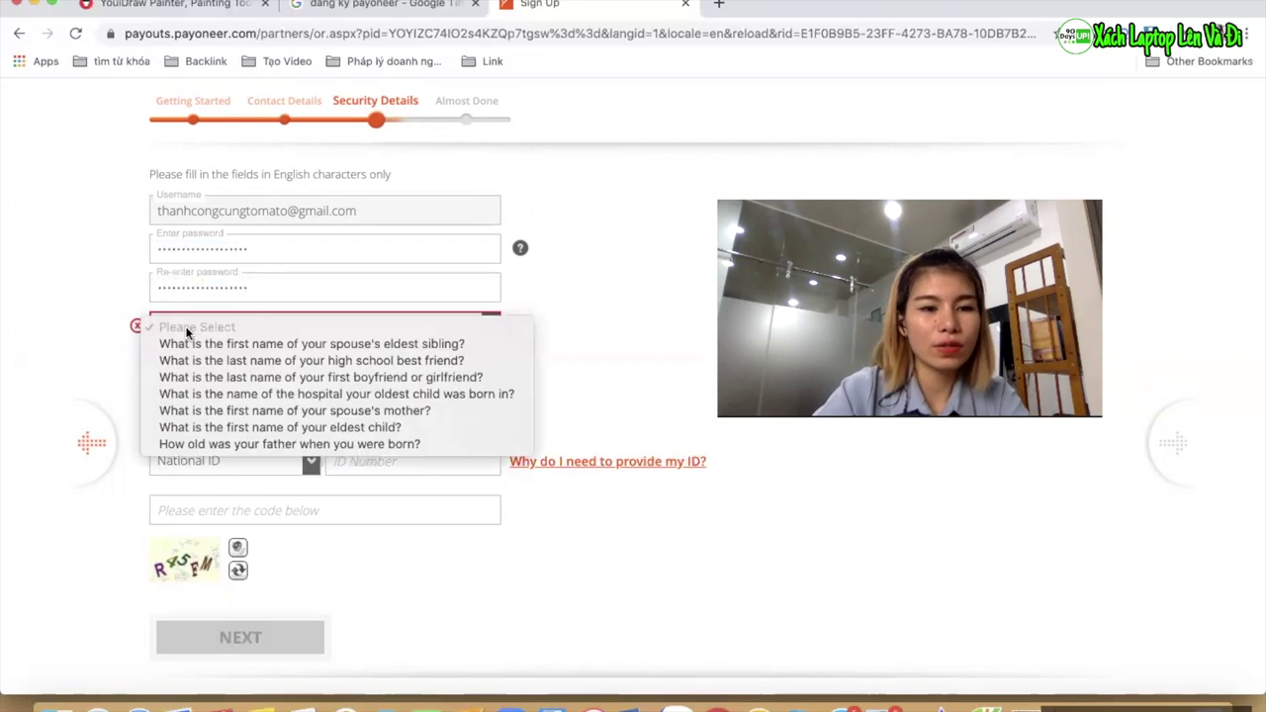
pyautogui.click(42, 269)
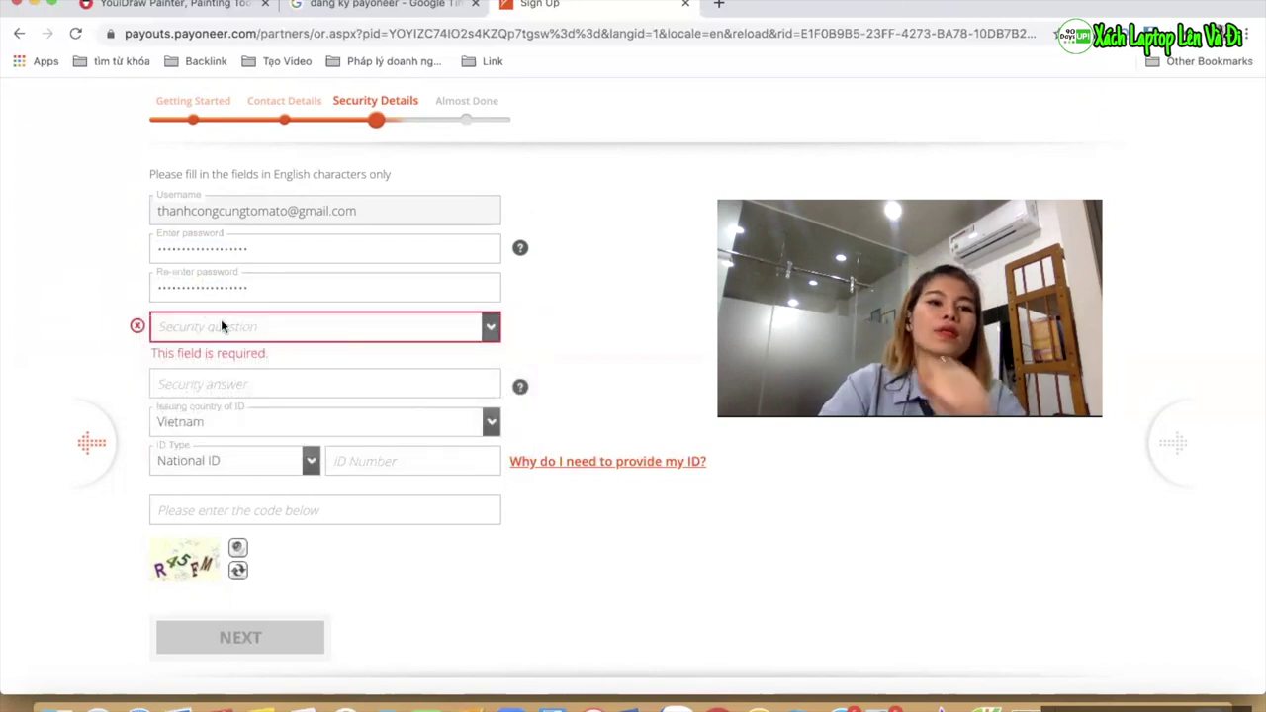
pyautogui.click(245, 338)
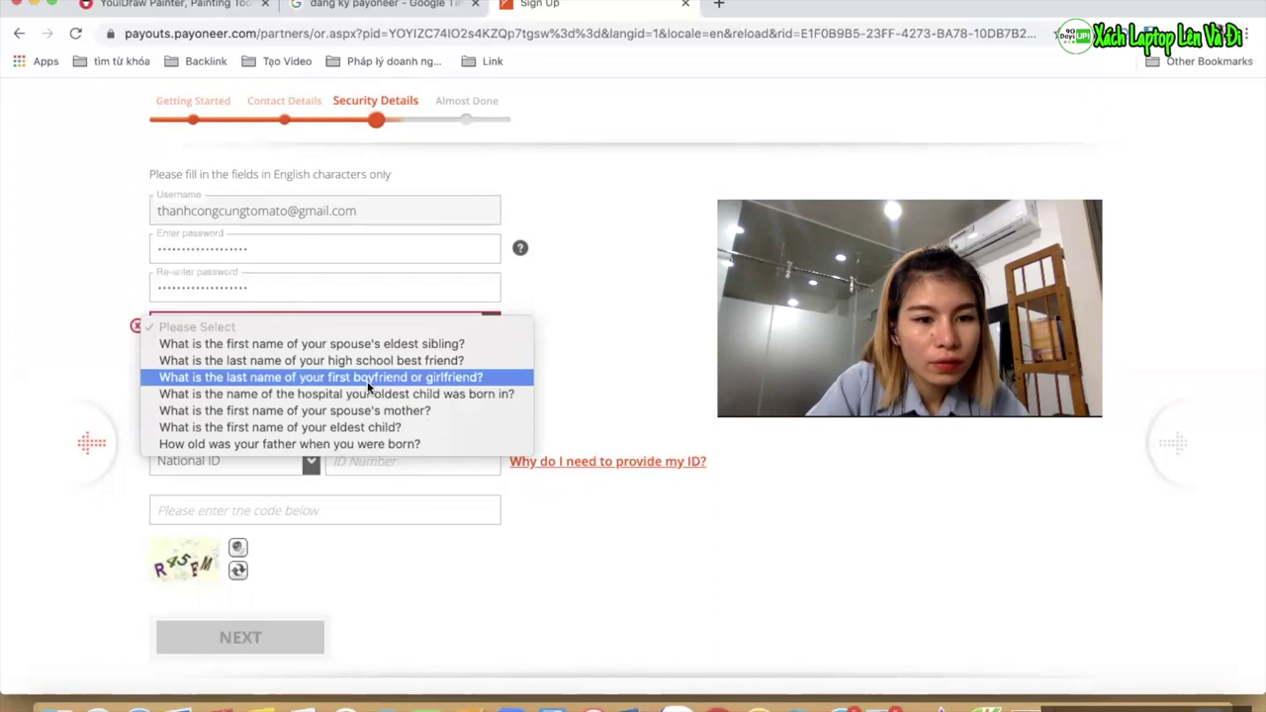
# Choose 'How old was your father when you were born?' as security question and enter its answer
pyautogui.click(372, 444)
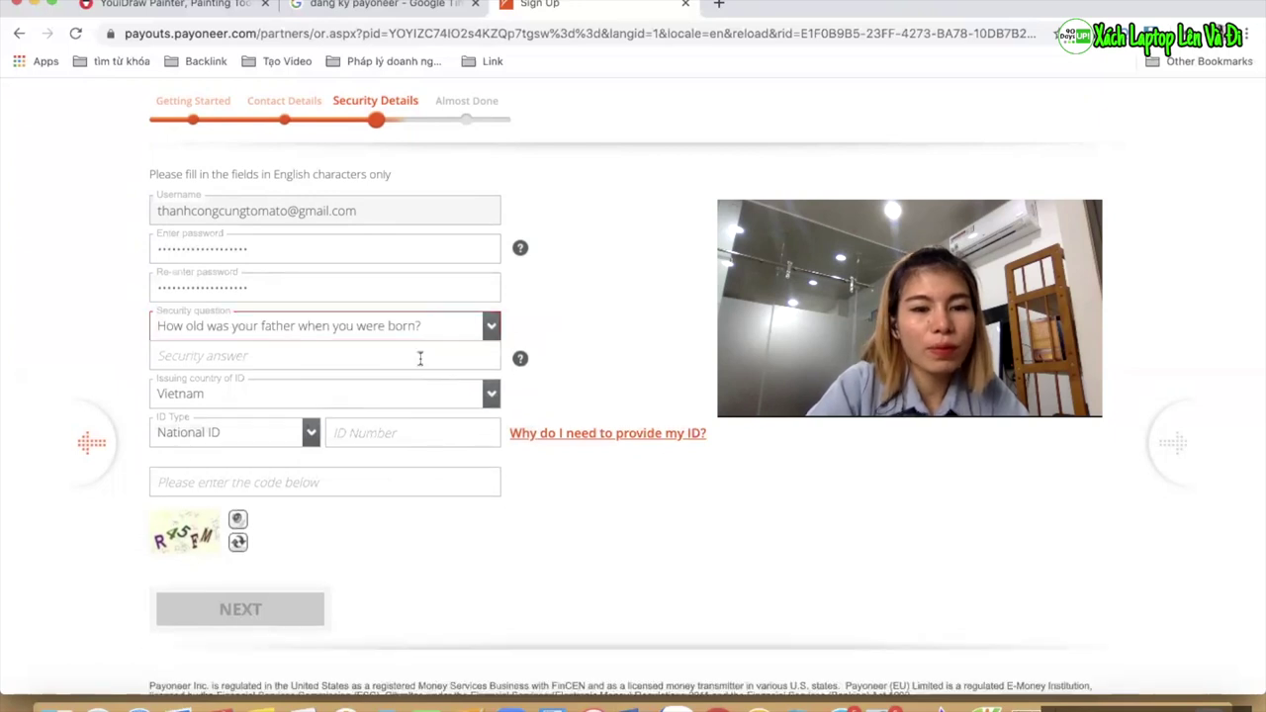
pyautogui.click(378, 358)
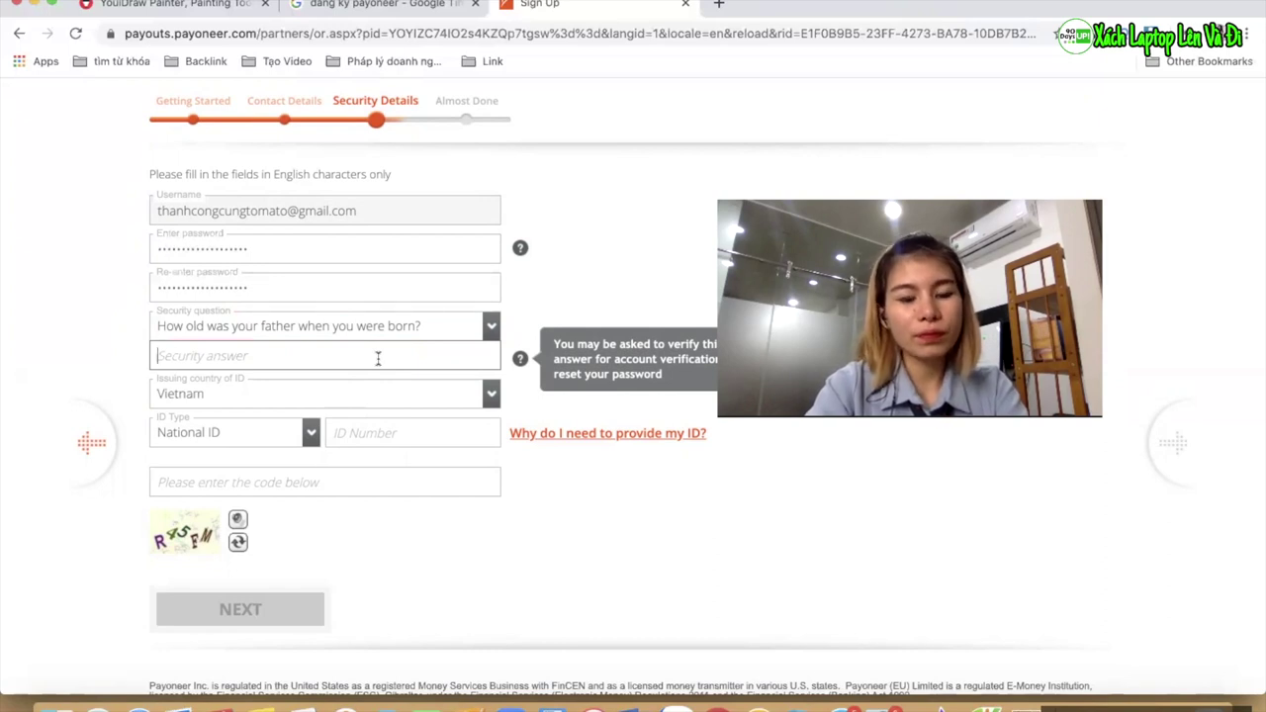
pyautogui.write('25')
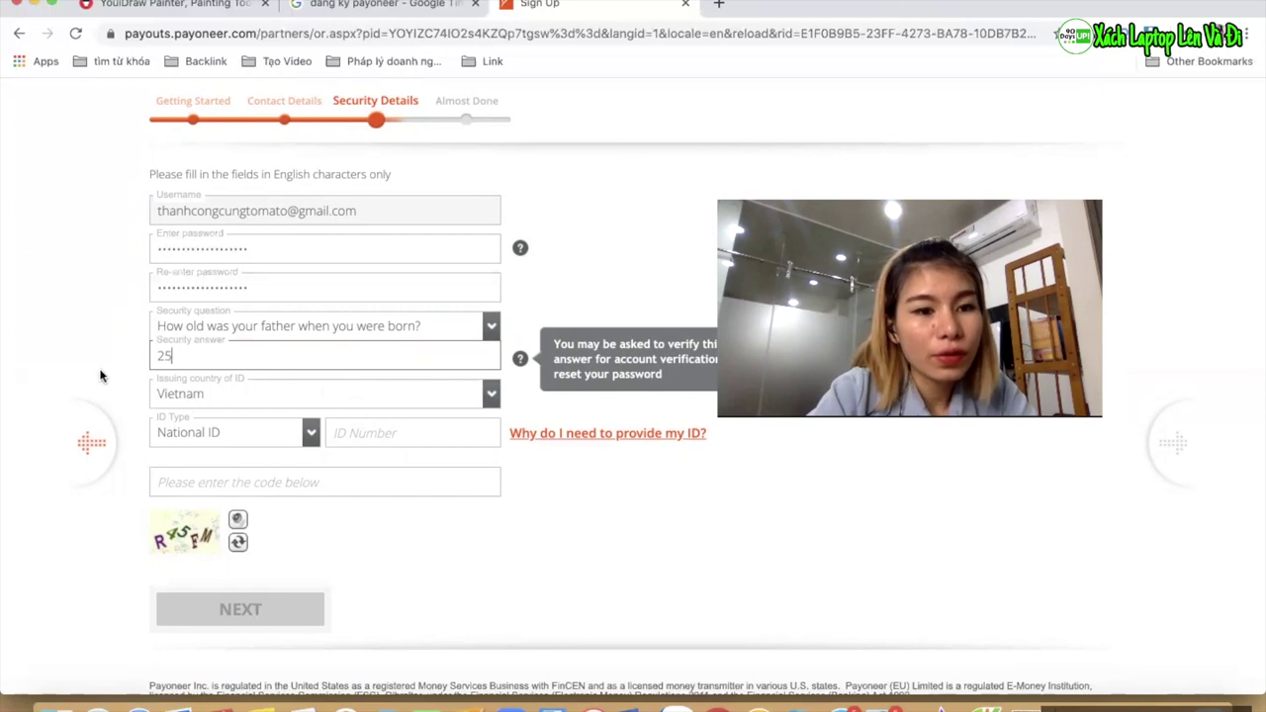
pyautogui.scroll(-2, 198, 341)
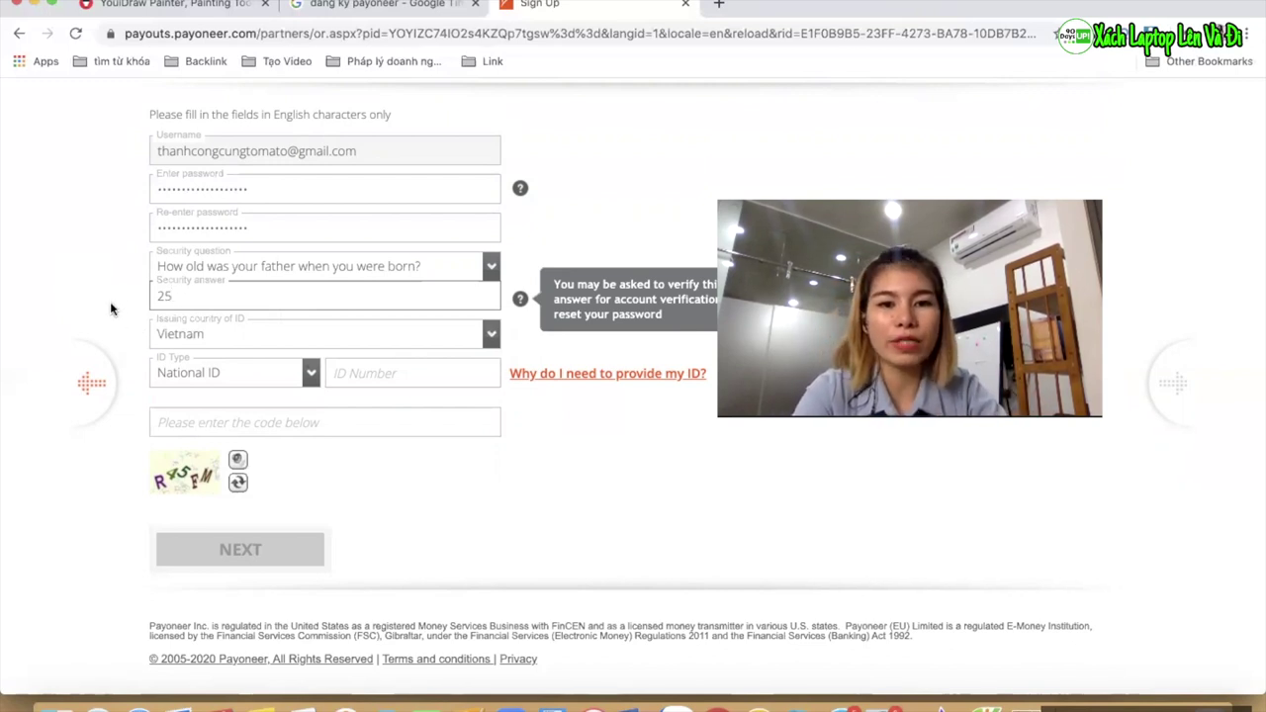
pyautogui.click(200, 370)
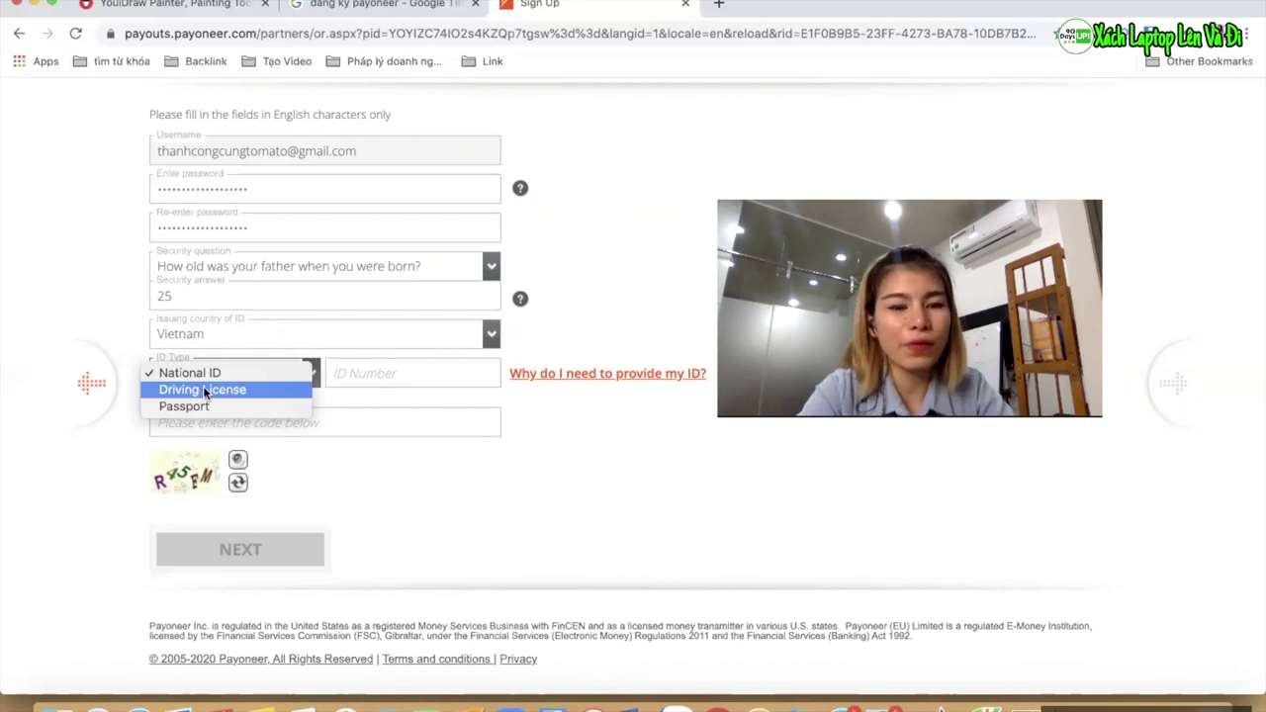
# Set the ID type to National ID and type the captcha code shown in the image
pyautogui.click(202, 388)
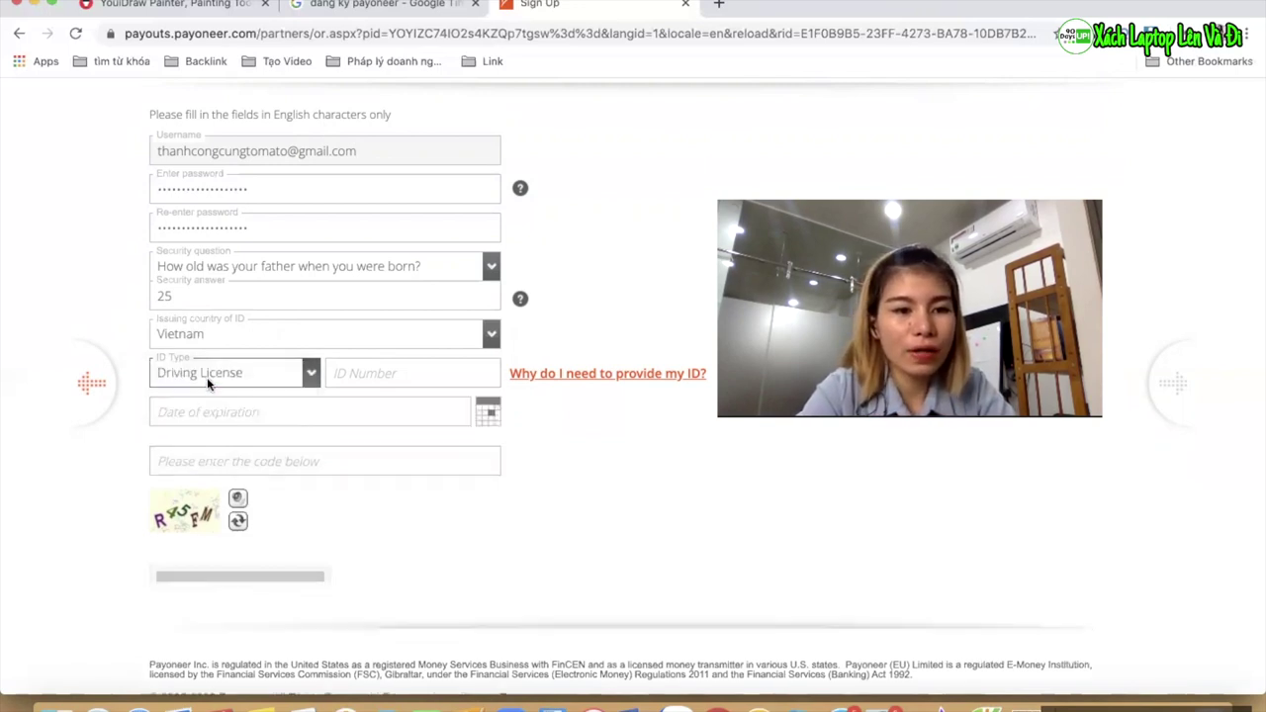
pyautogui.click(208, 375)
pyautogui.click(192, 356)
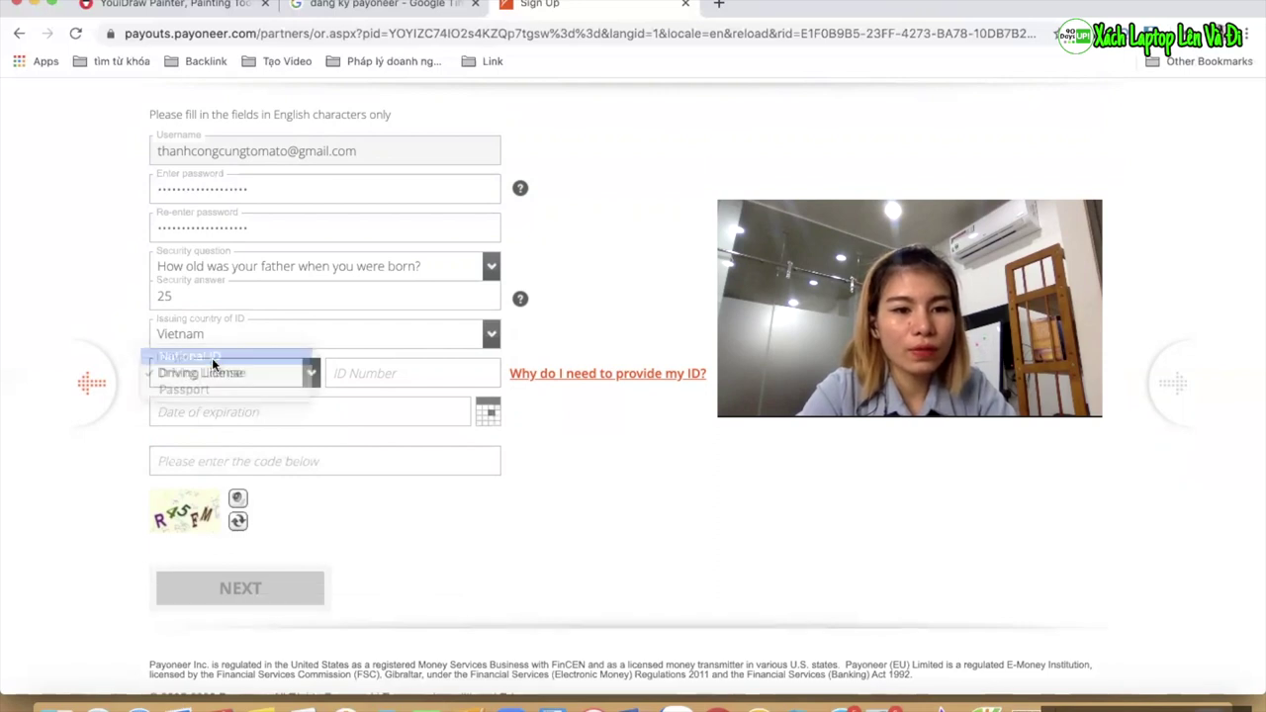
pyautogui.click(362, 367)
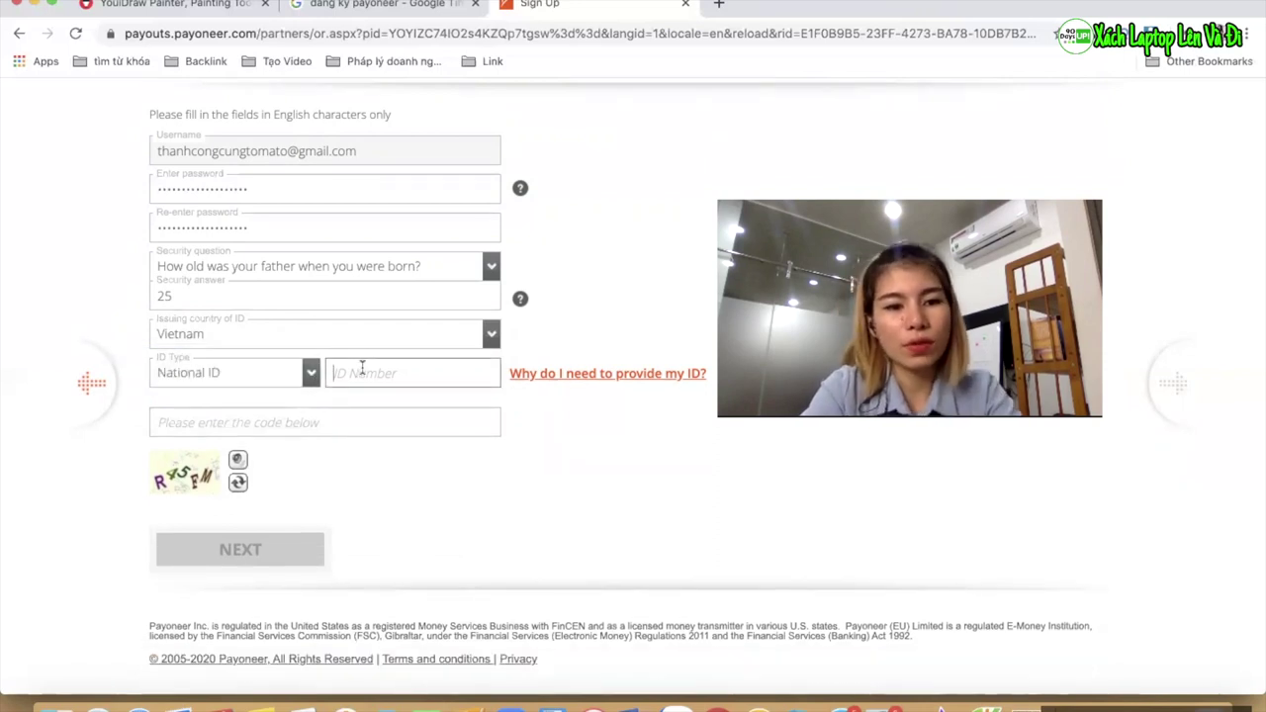
pyautogui.write('1')
pyautogui.press('BackSpace')
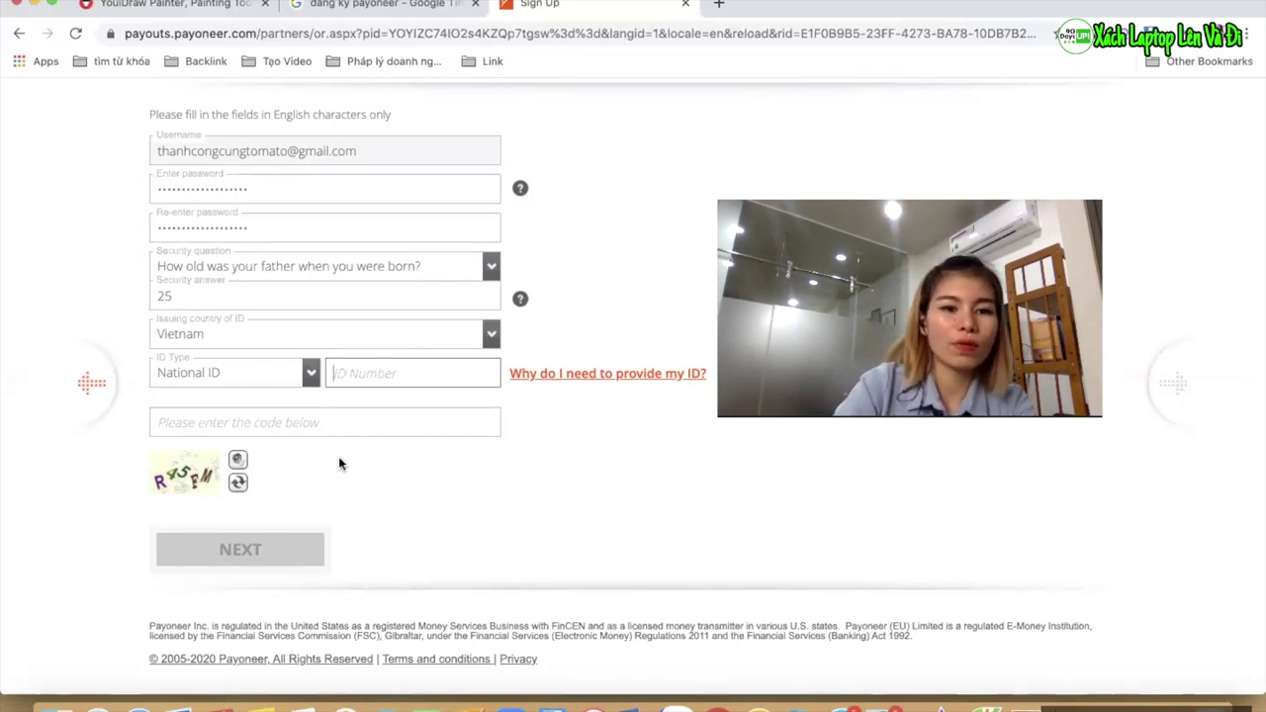
pyautogui.click(290, 427)
pyautogui.write('R')
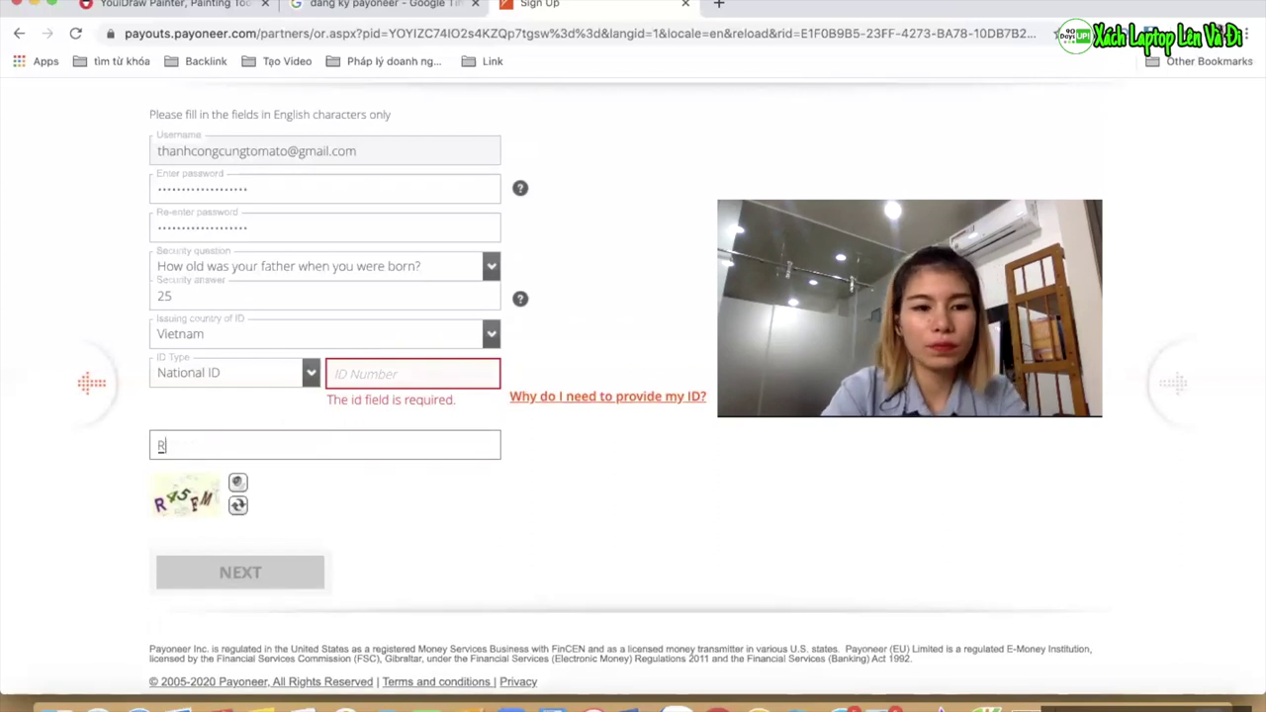
pyautogui.write('45FM')
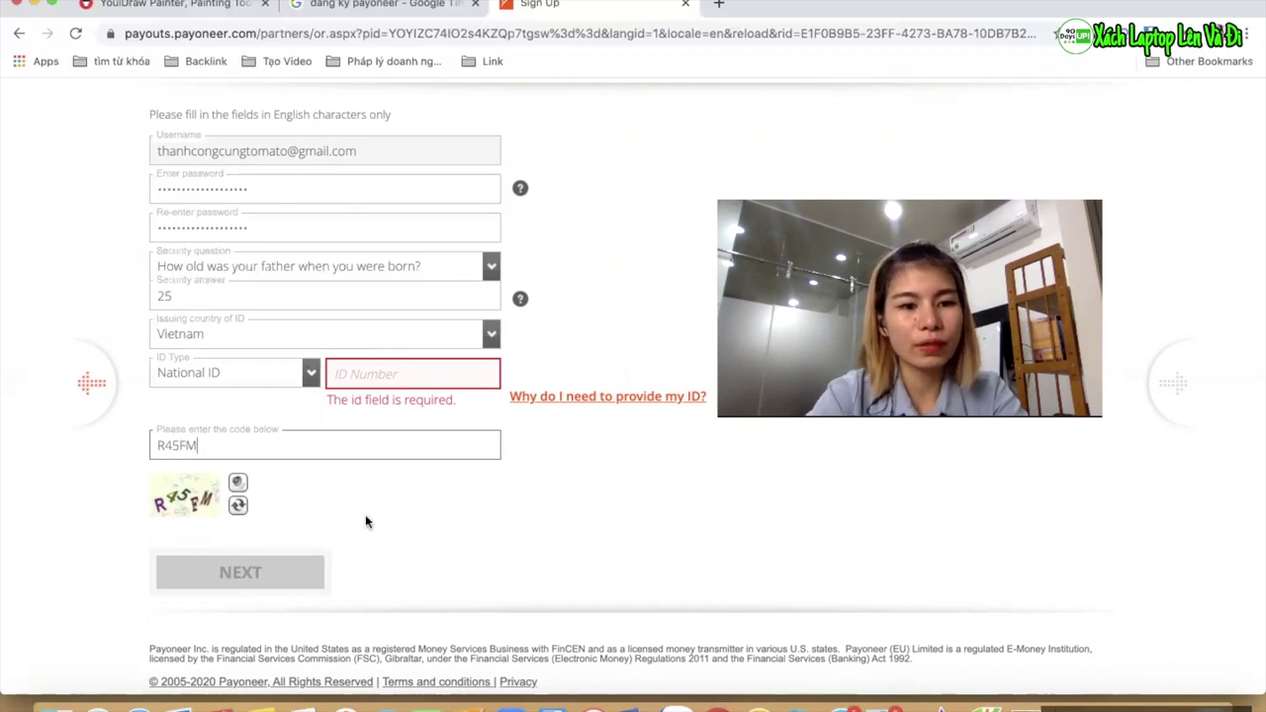
# Change the ID type to Passport, revealing the issue and expiration date fields
pyautogui.scroll(2, 356, 479)
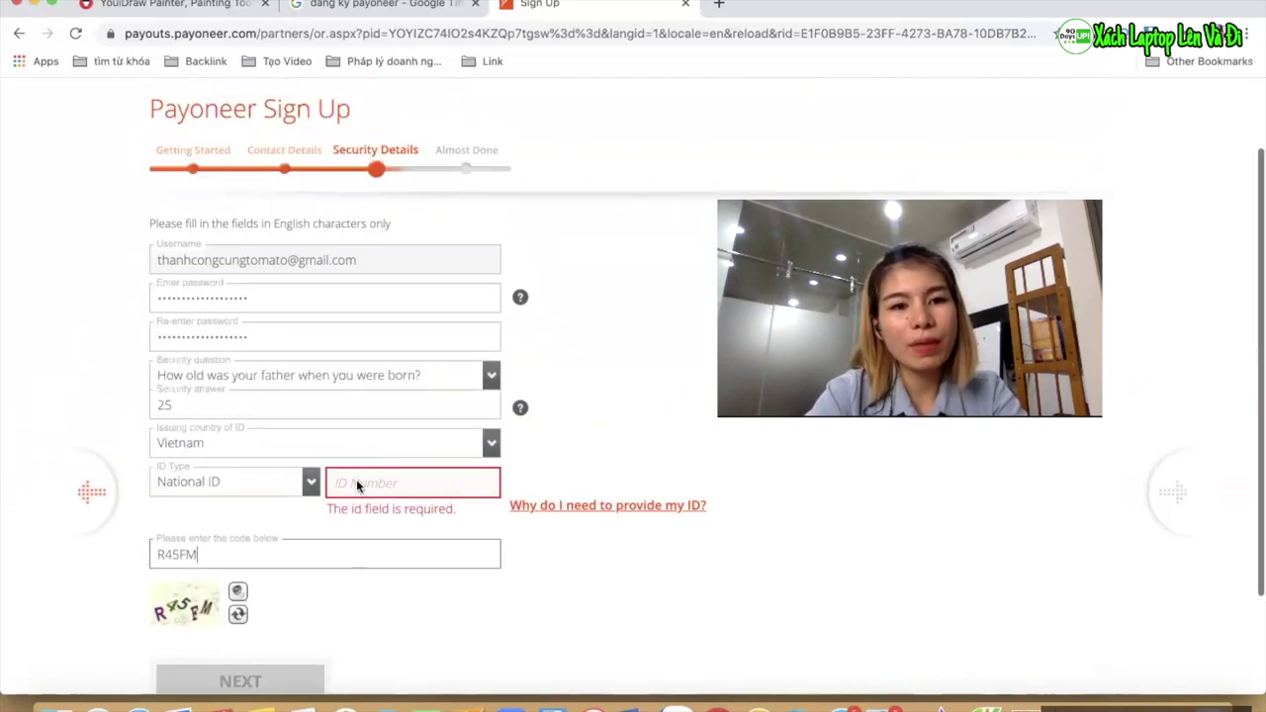
pyautogui.scroll(2, 356, 482)
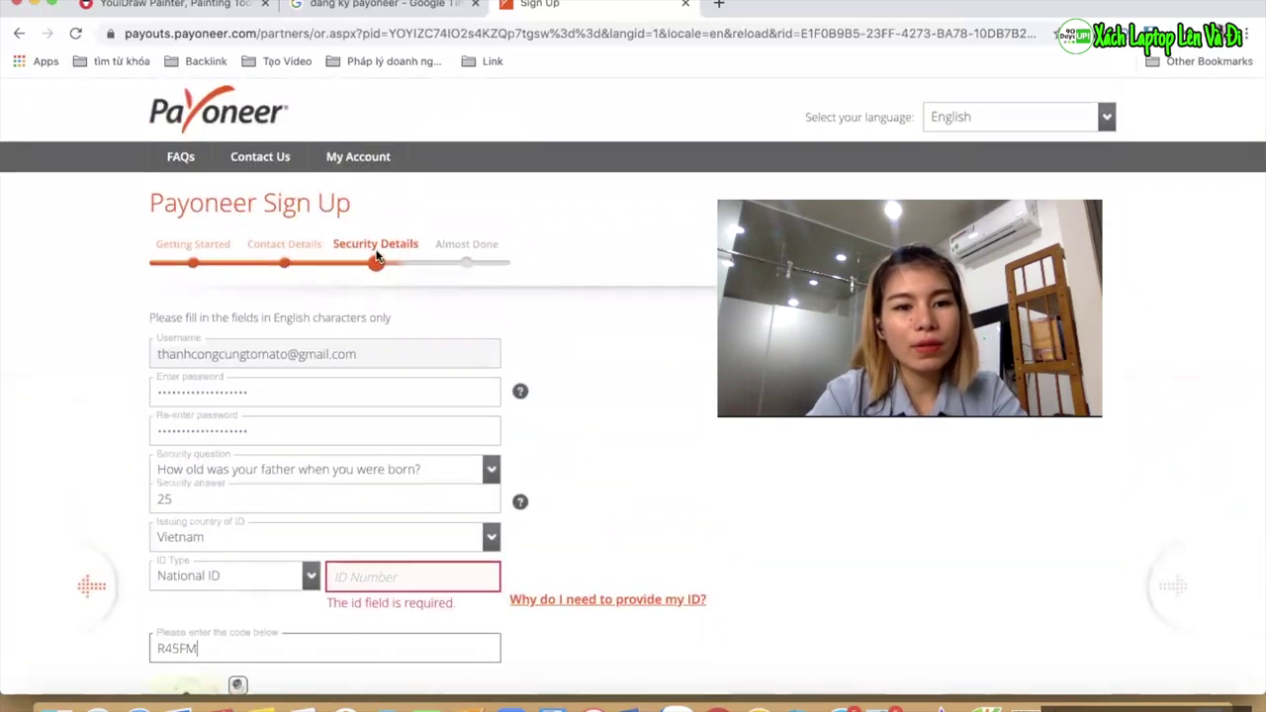
pyautogui.scroll(-4, 364, 491)
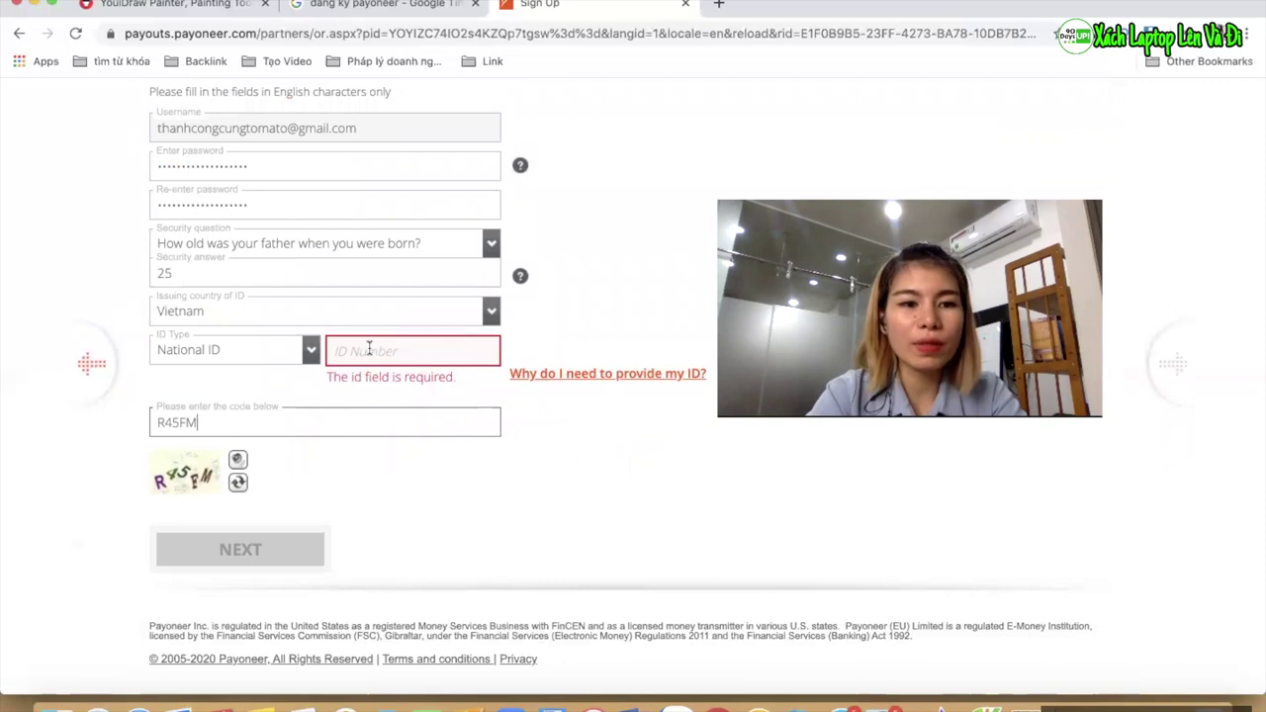
pyautogui.scroll(1, 370, 352)
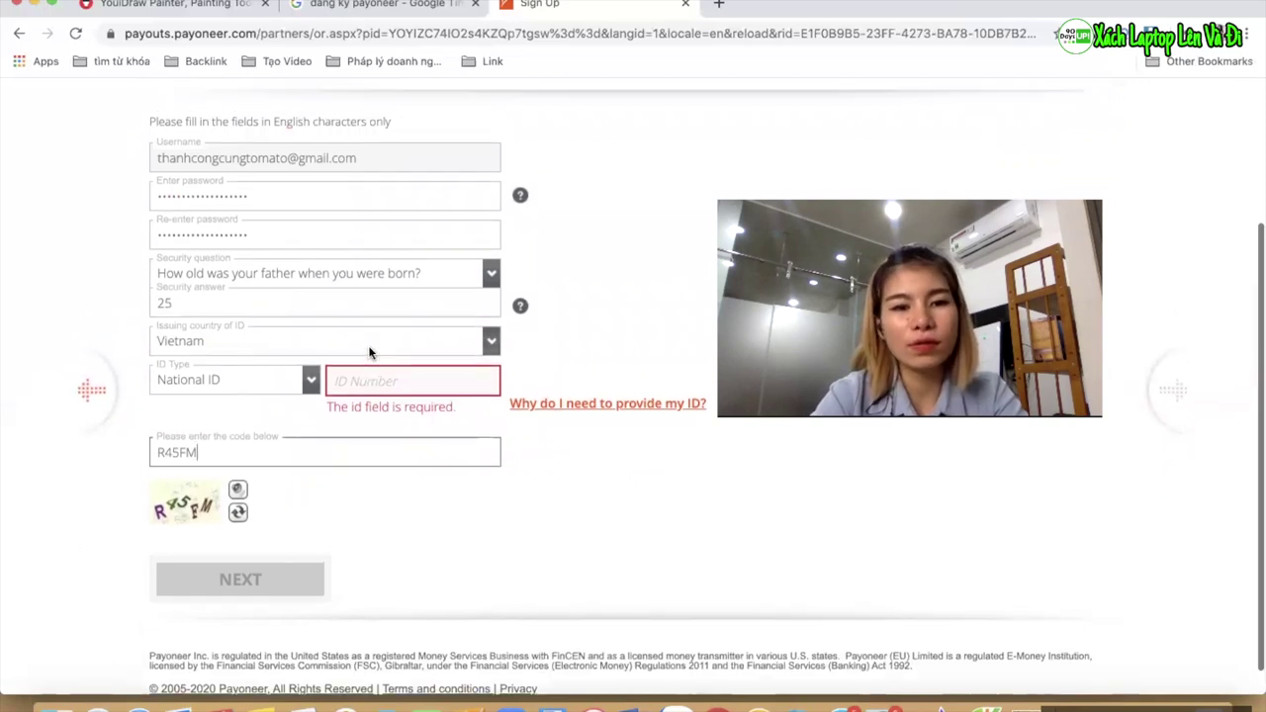
pyautogui.scroll(4, 370, 352)
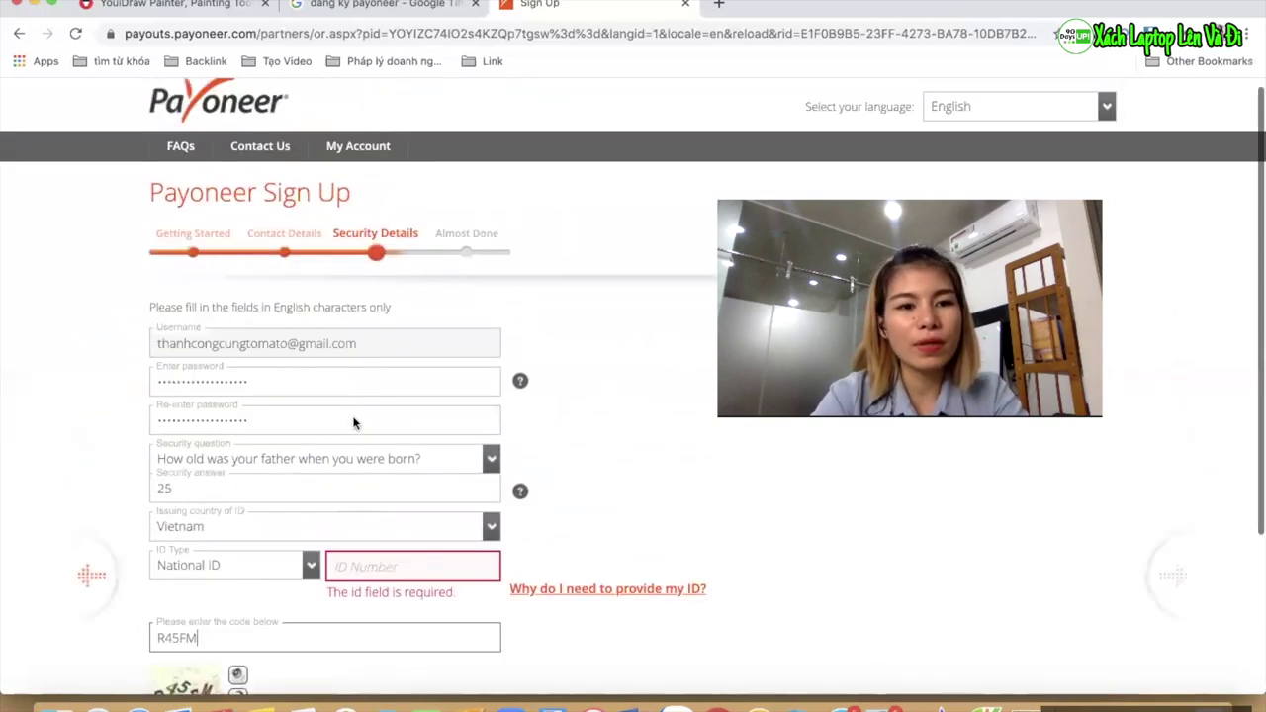
pyautogui.scroll(-2, 379, 350)
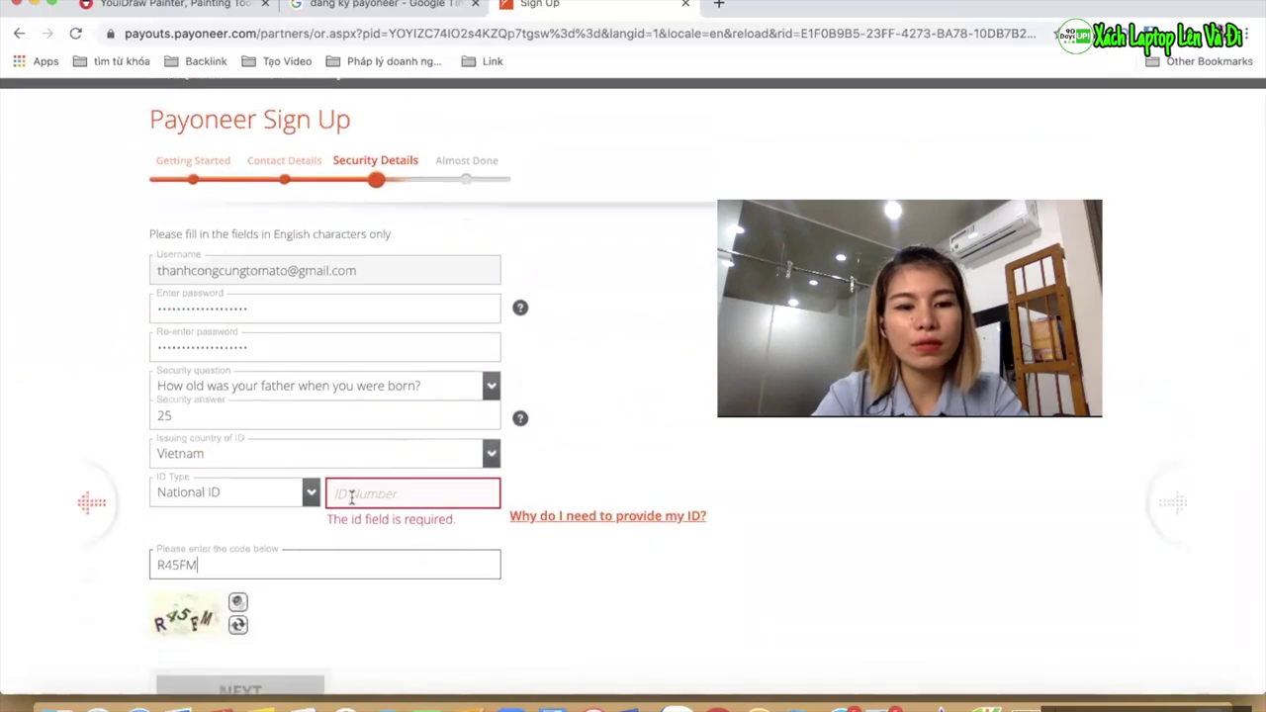
pyautogui.click(310, 492)
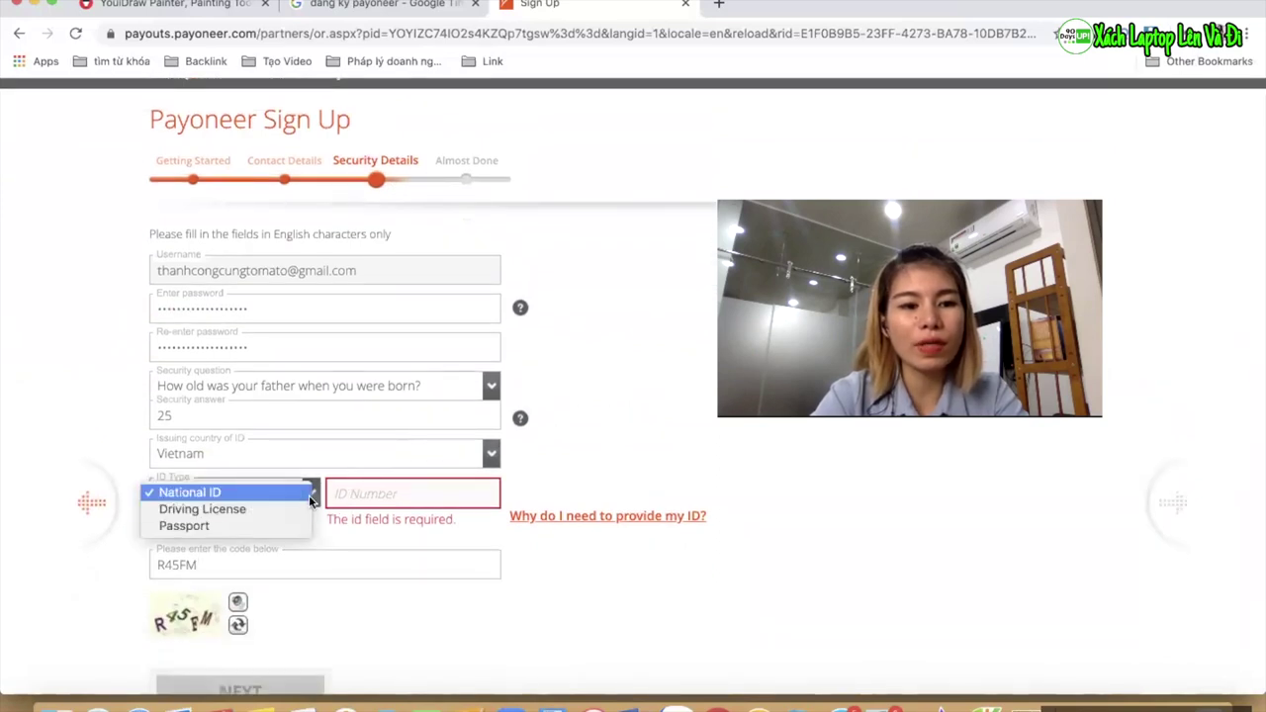
pyautogui.click(262, 532)
pyautogui.click(359, 492)
# Switch to the Google Images tab of Payoneer sign-up screenshots
pyautogui.scroll(-1, 602, 530)
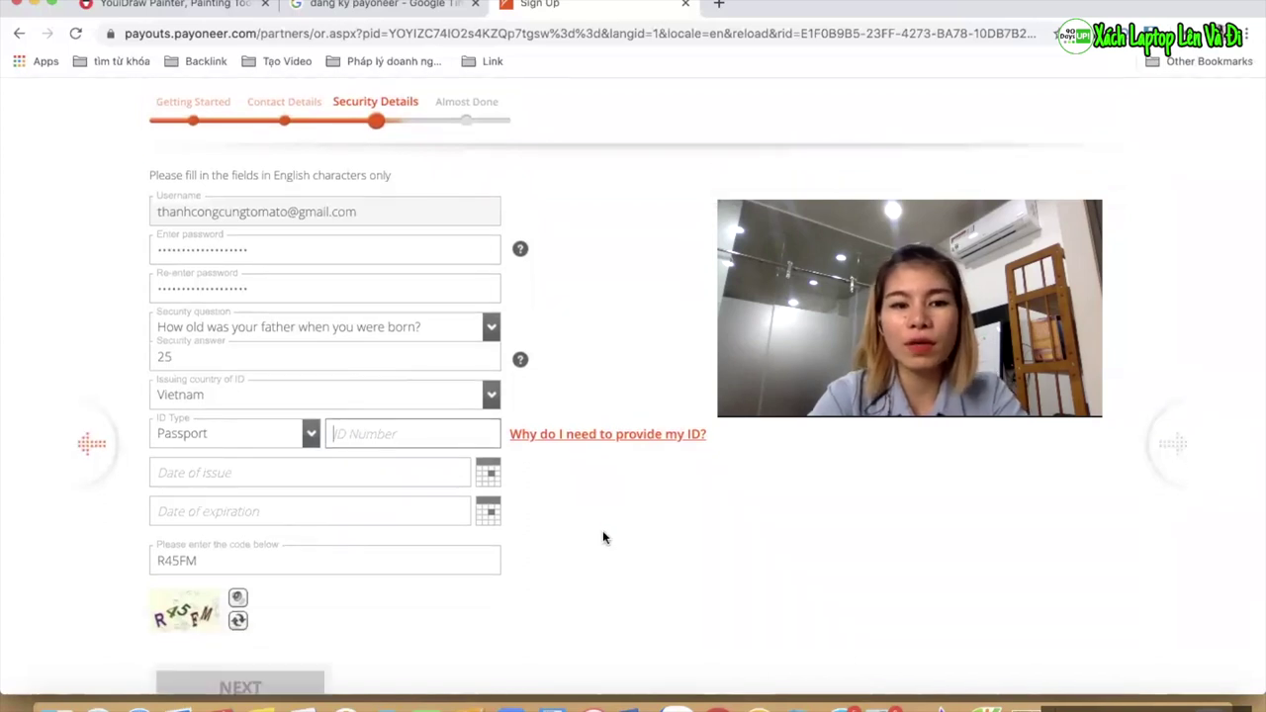
pyautogui.scroll(3, 602, 531)
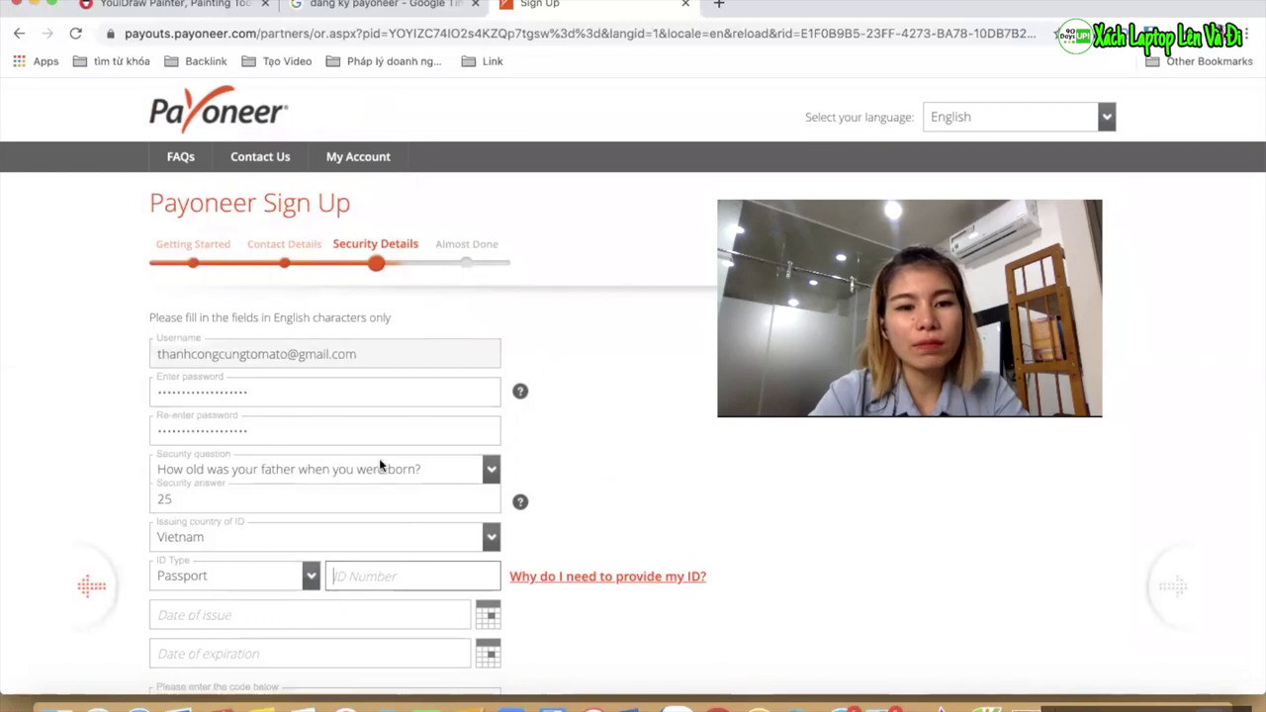
pyautogui.scroll(-6, 382, 464)
pyautogui.scroll(5, 566, 207)
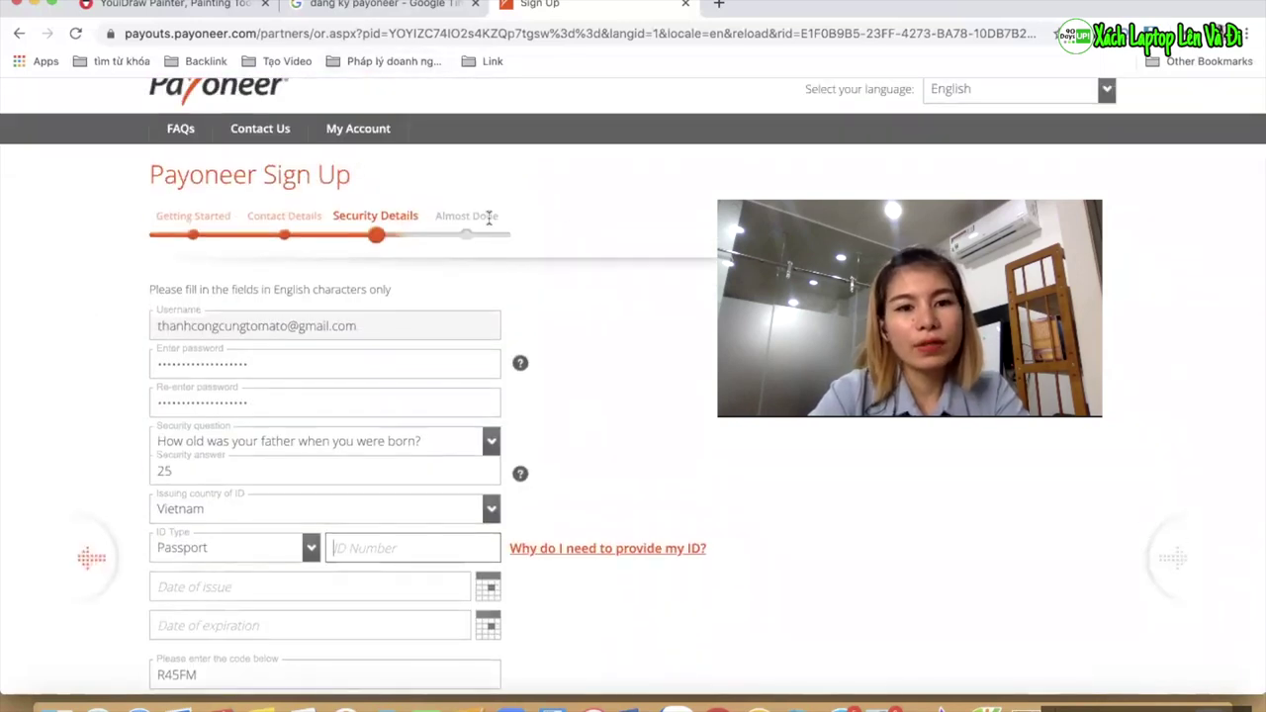
pyautogui.click(419, 12)
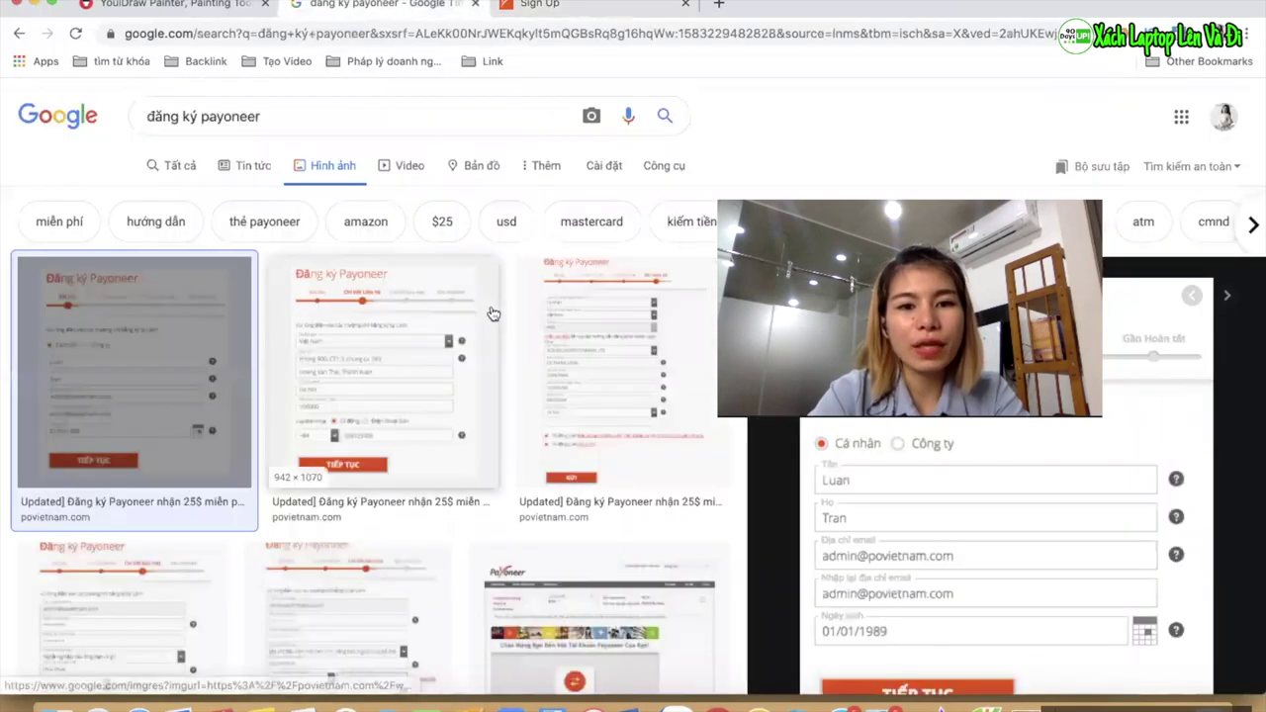
# Preview the third 'đăng ký payoneer' screenshot showing the bank-details step, closing and reopening it
pyautogui.click(591, 331)
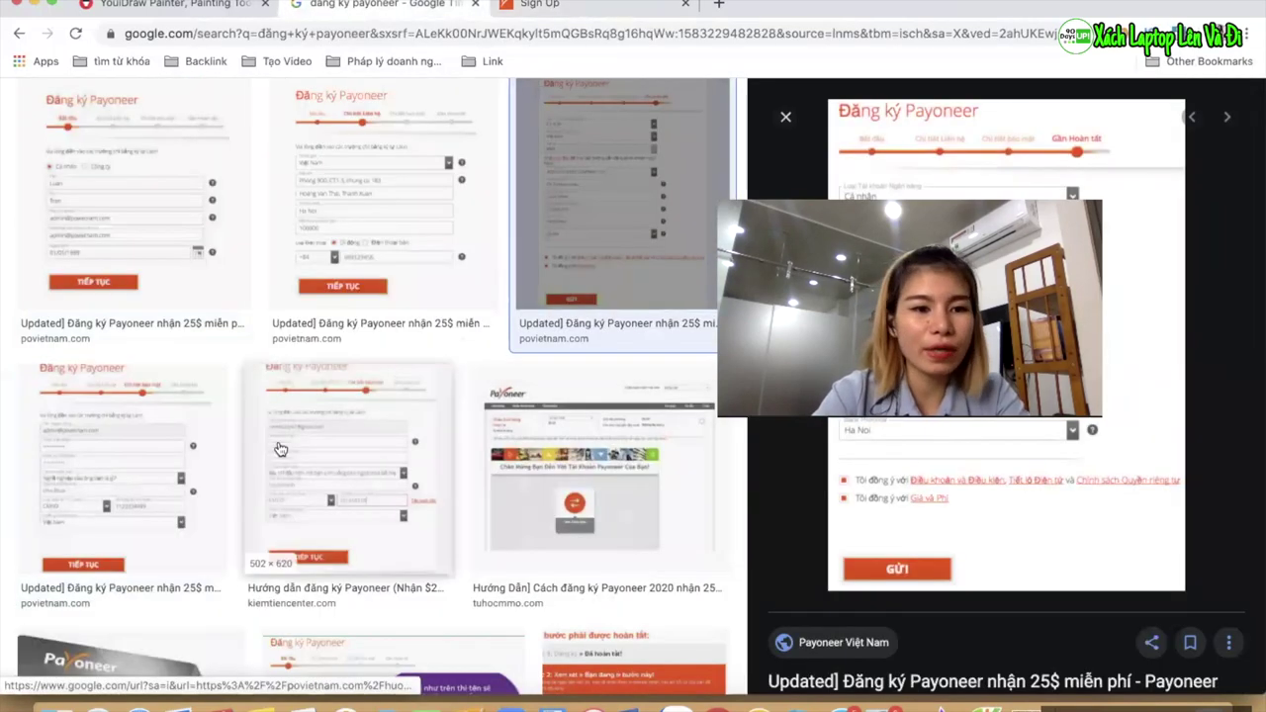
pyautogui.scroll(-4, 304, 417)
pyautogui.scroll(5, 305, 417)
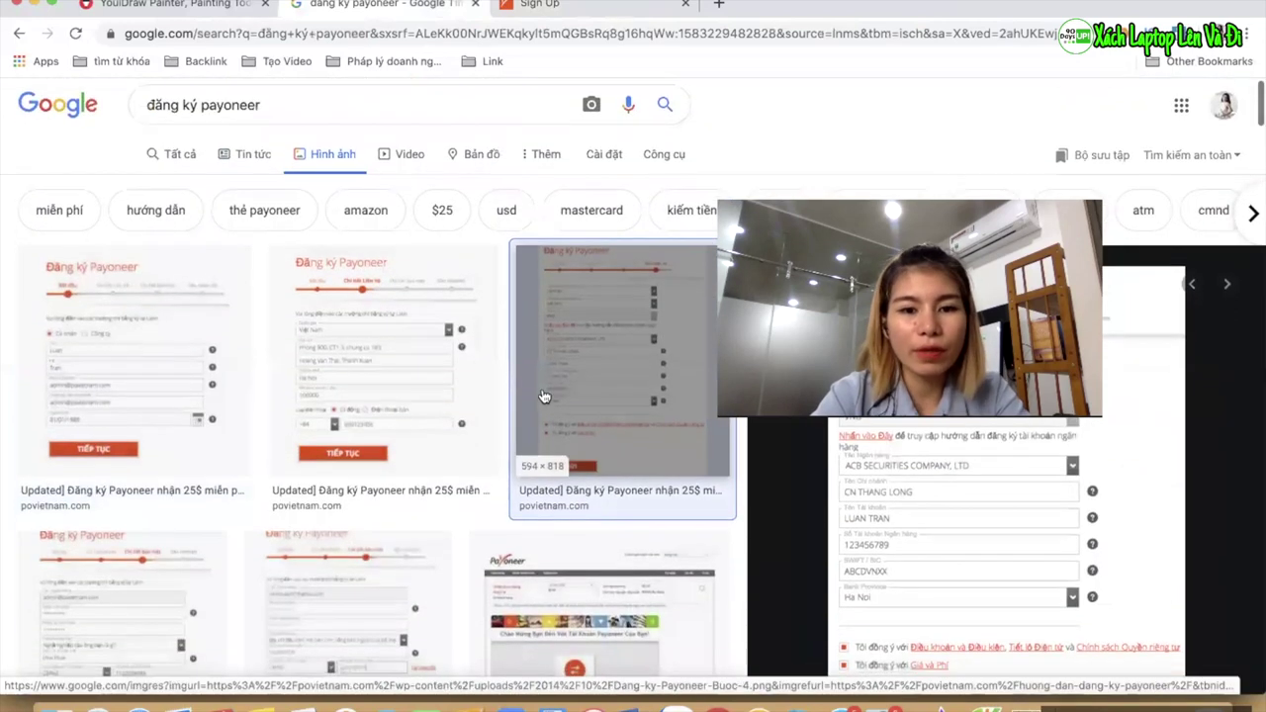
pyautogui.click(594, 376)
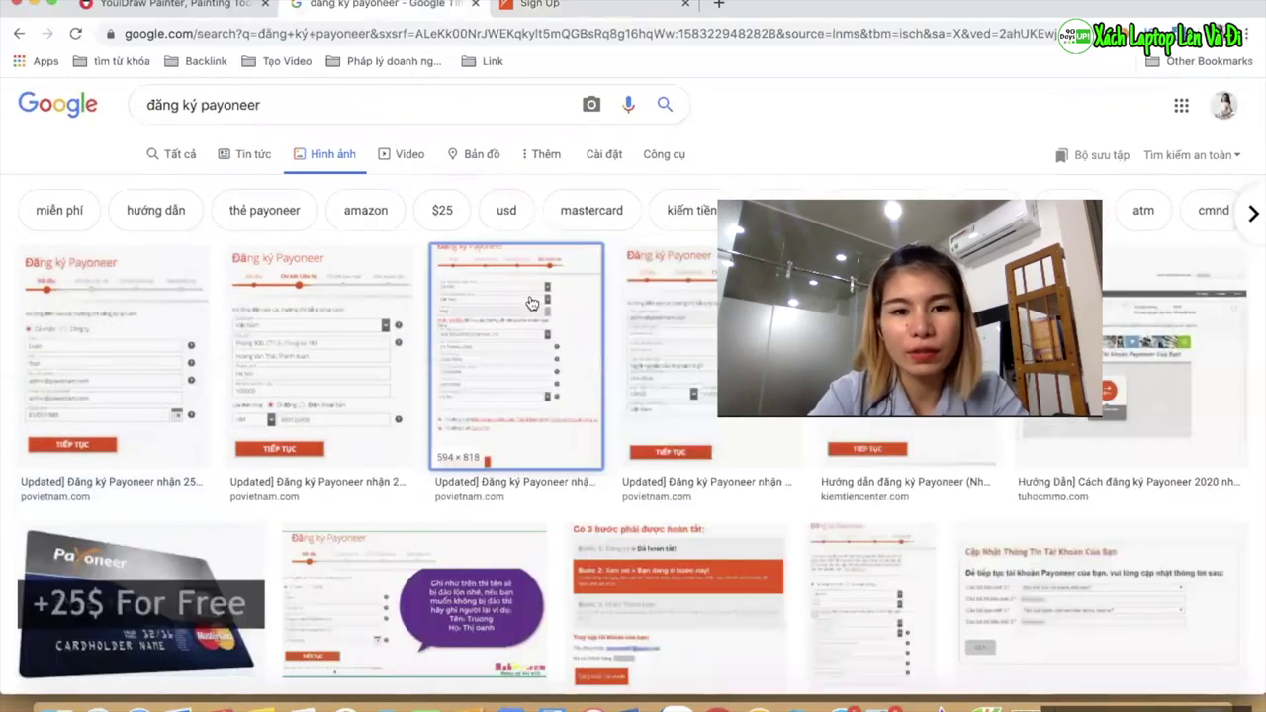
pyautogui.click(515, 356)
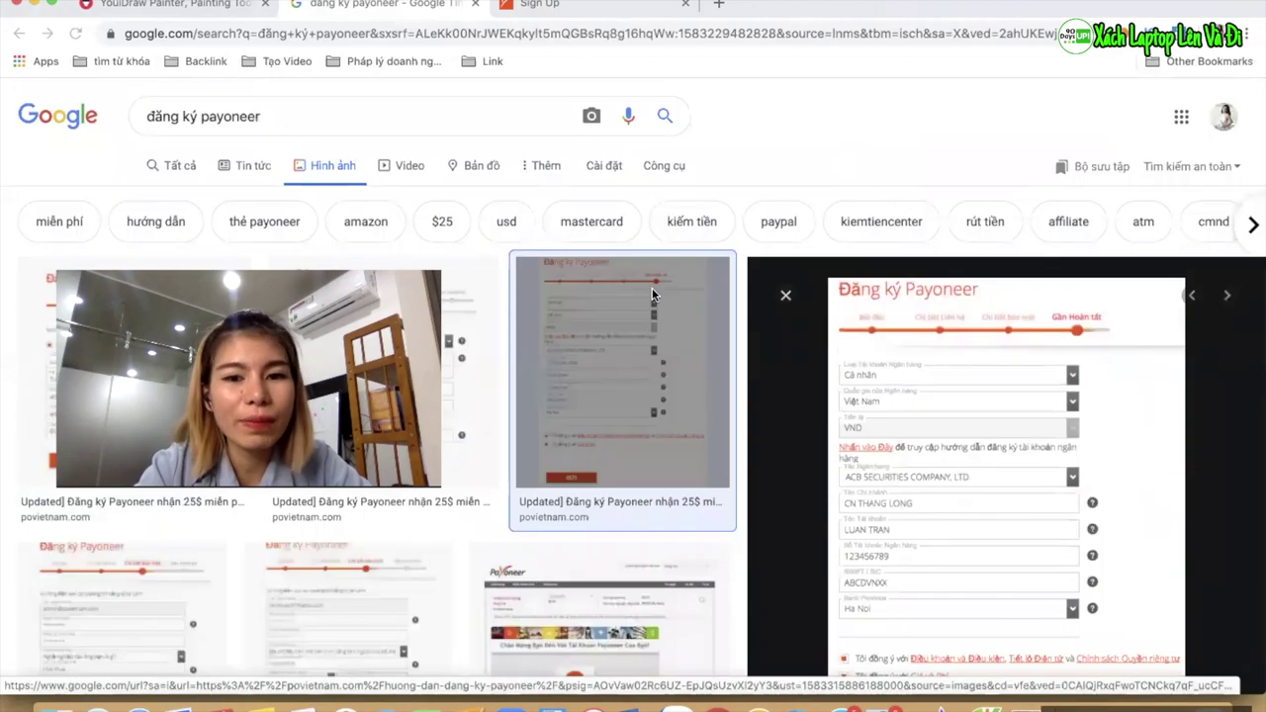
pyautogui.scroll(-3, 675, 312)
pyautogui.scroll(-1, 919, 349)
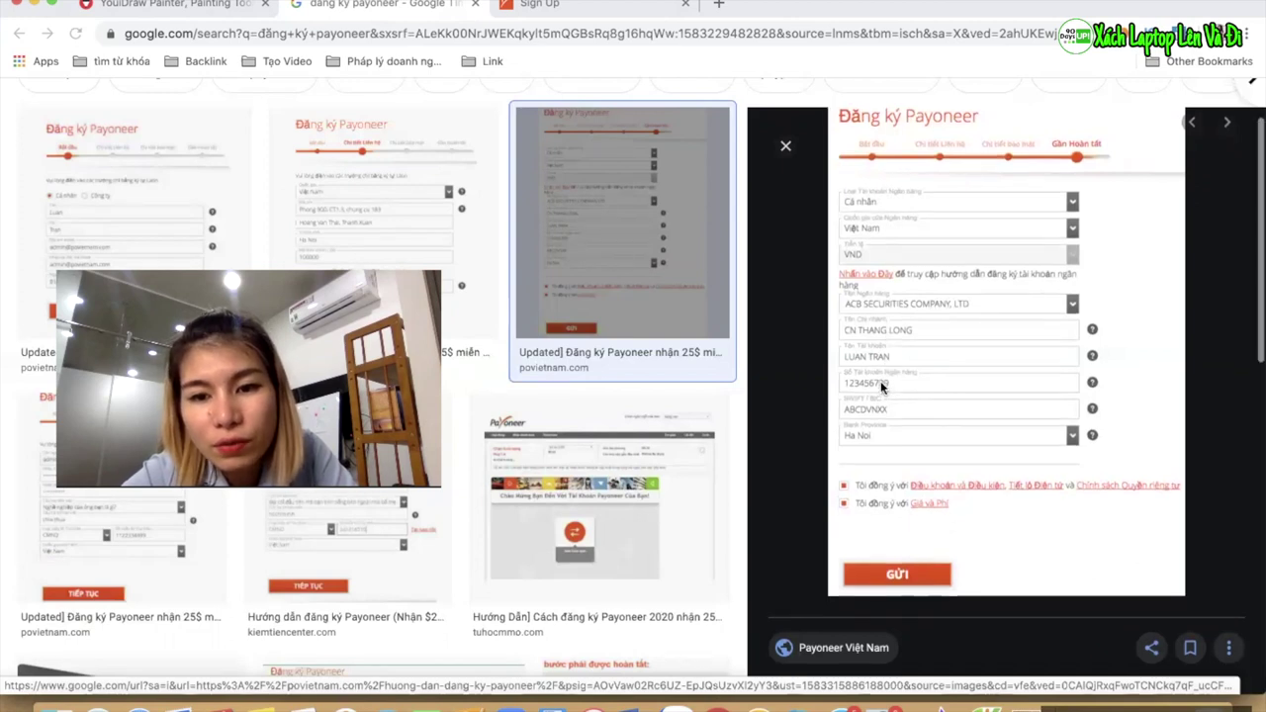
pyautogui.scroll(-1, 880, 381)
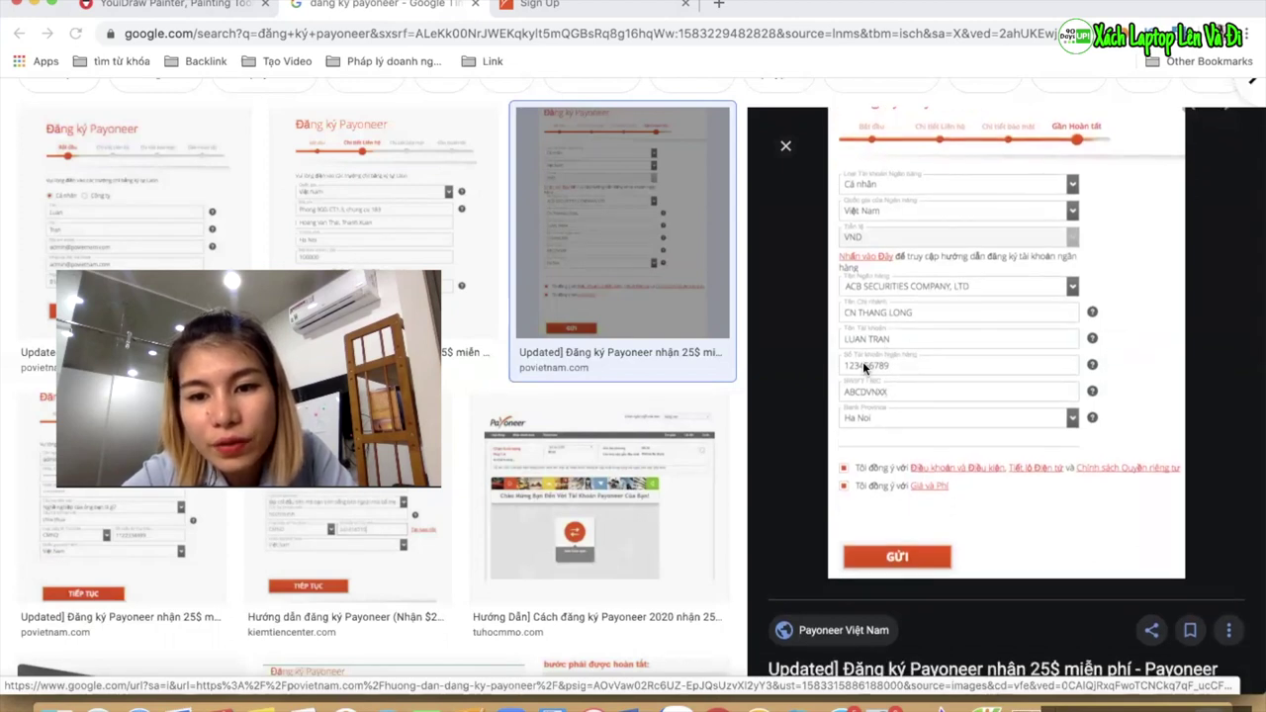
pyautogui.scroll(-3, 871, 387)
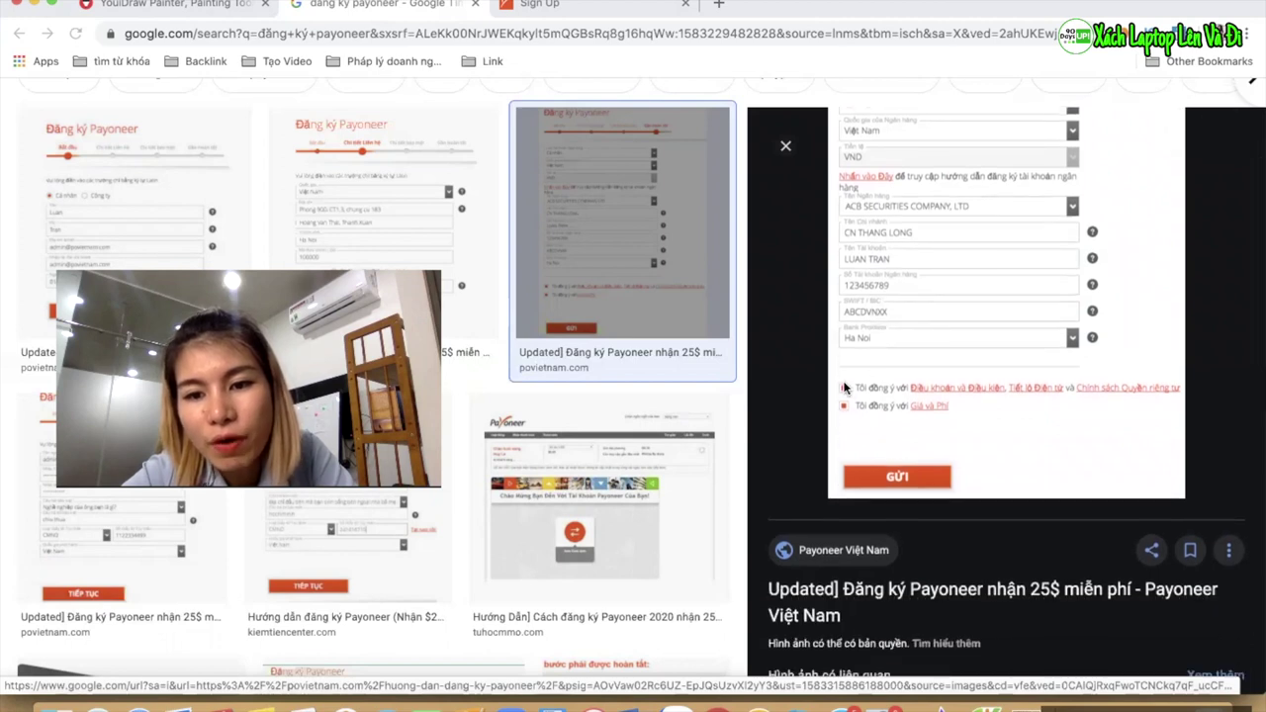
pyautogui.scroll(1, 850, 460)
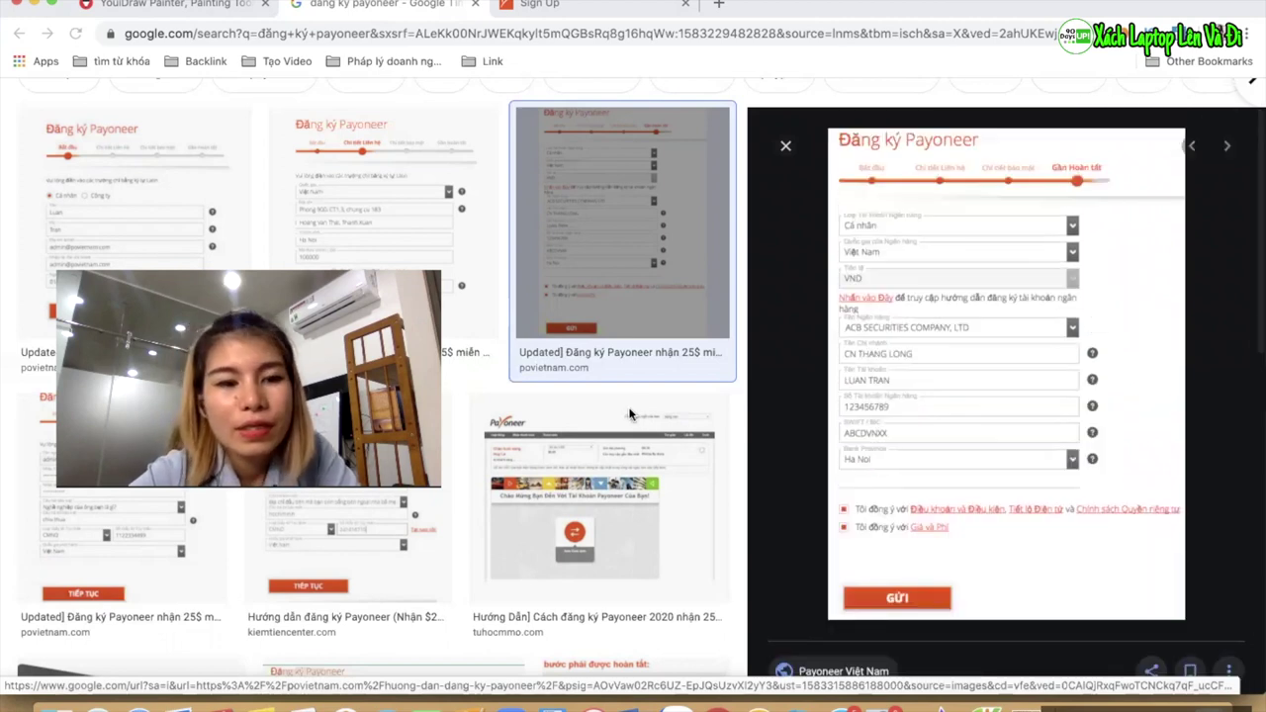
pyautogui.scroll(-3, 629, 414)
pyautogui.scroll(-1, 629, 414)
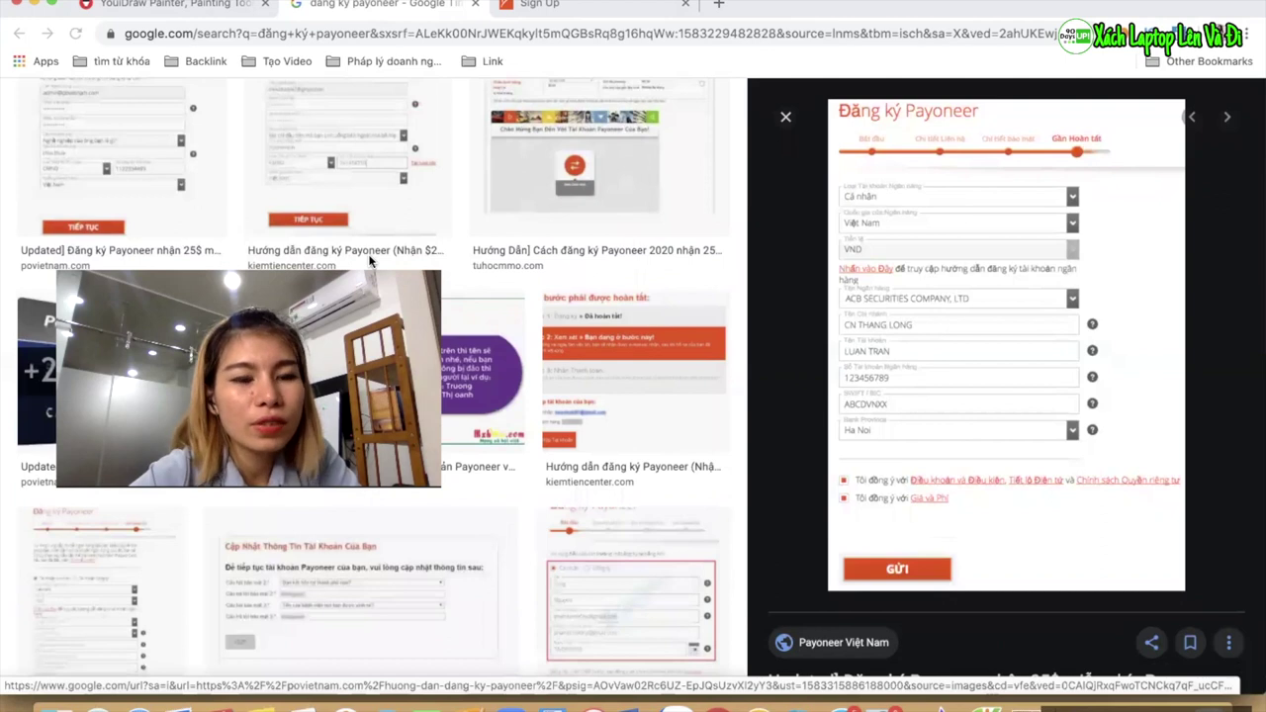
pyautogui.scroll(3, 736, 388)
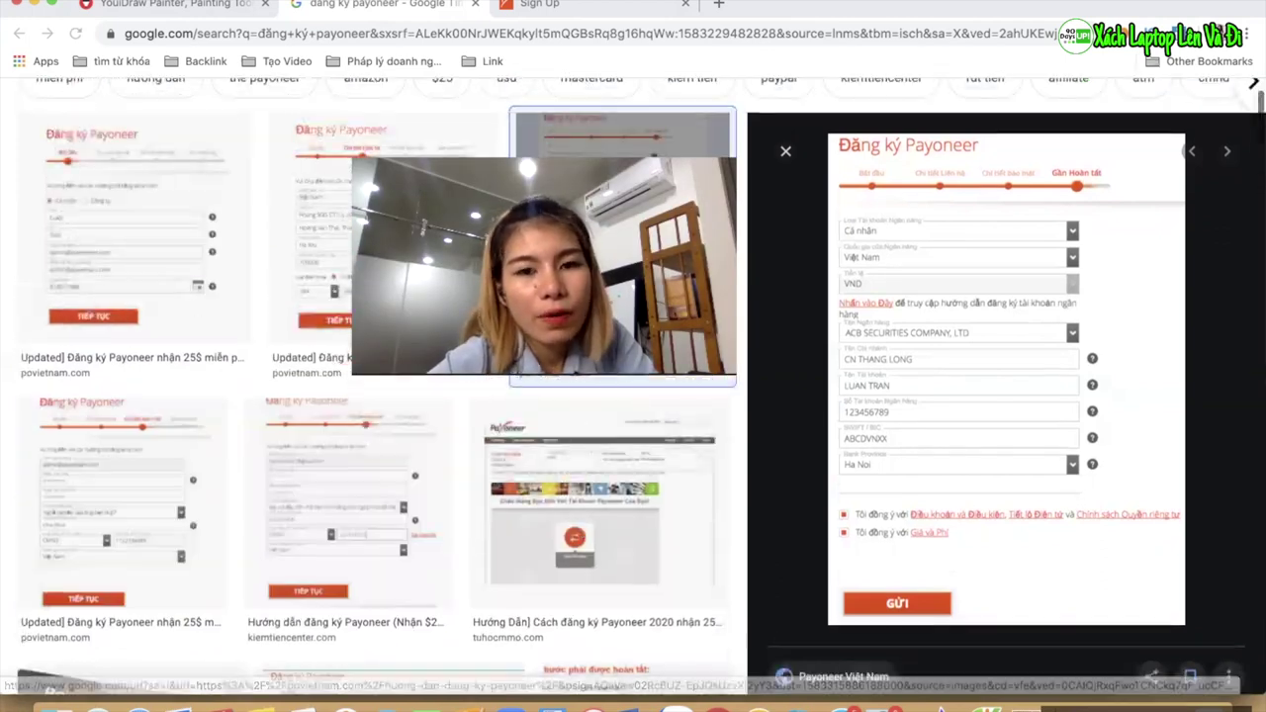